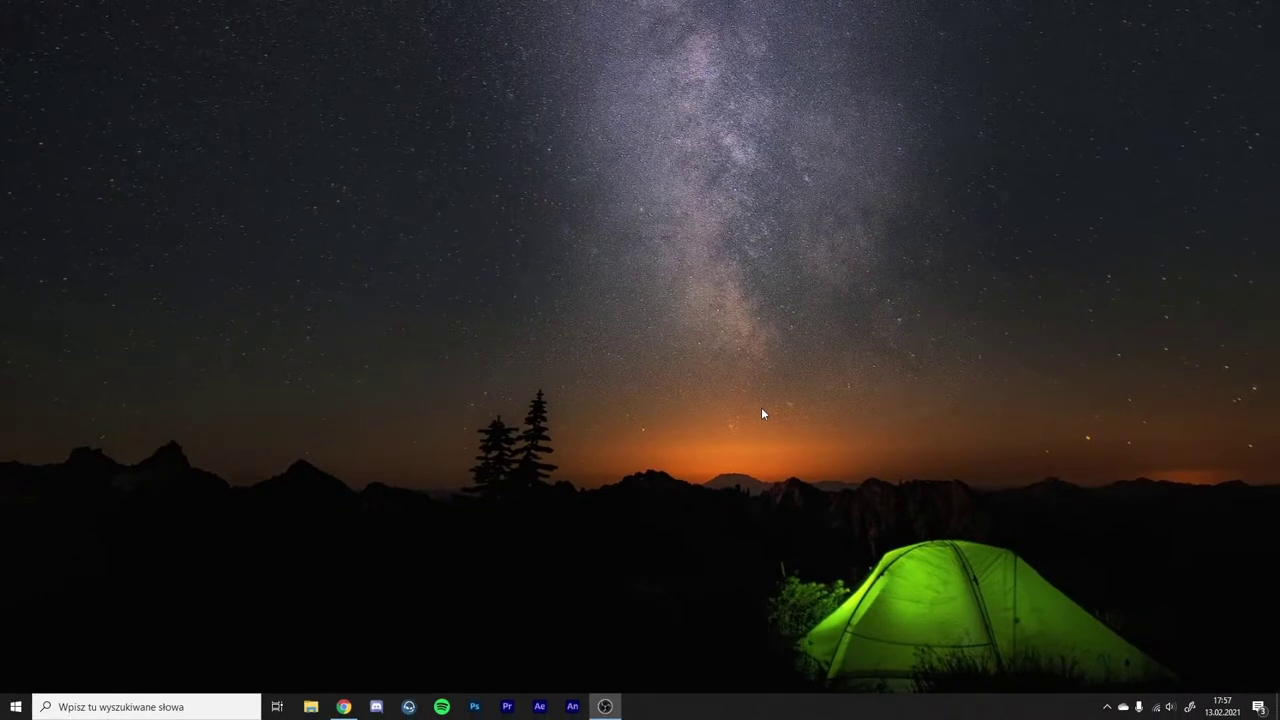
Bring Chrome back and cycle through the Klavika, NexaBold, Uni Sans and Bell Gothic Std tabs
{"action": "left_click", "coordinate": [343, 707]}
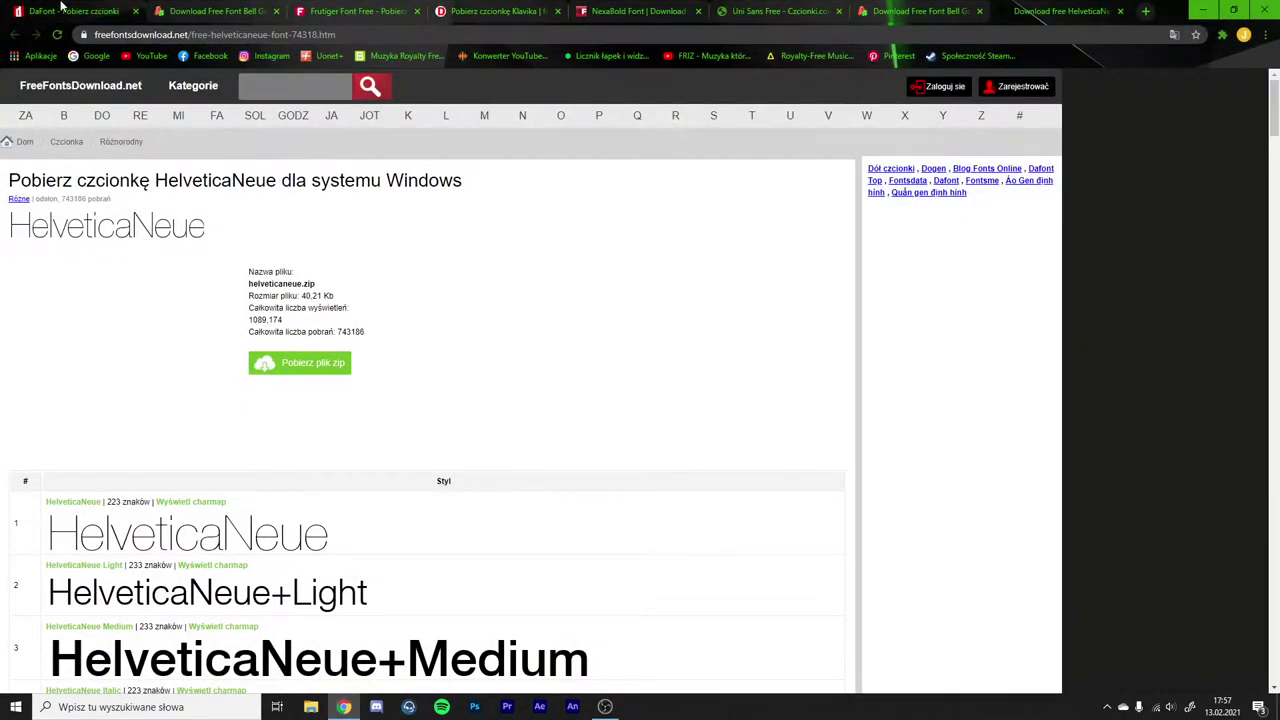
{"action": "left_click", "coordinate": [62, 10]}
{"action": "left_click", "coordinate": [215, 10]}
{"action": "left_click", "coordinate": [355, 10]}
{"action": "left_click", "coordinate": [495, 10]}
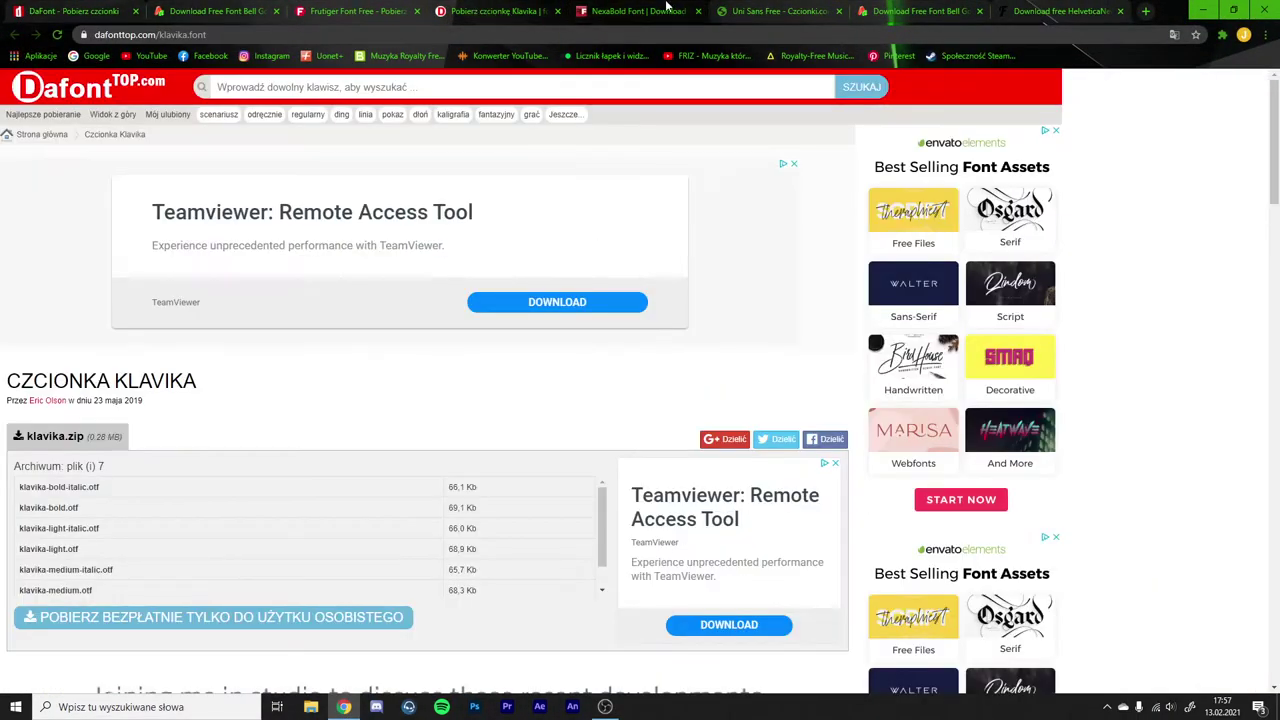
{"action": "left_click", "coordinate": [667, 10]}
{"action": "left_click", "coordinate": [780, 10]}
{"action": "left_click", "coordinate": [915, 10]}
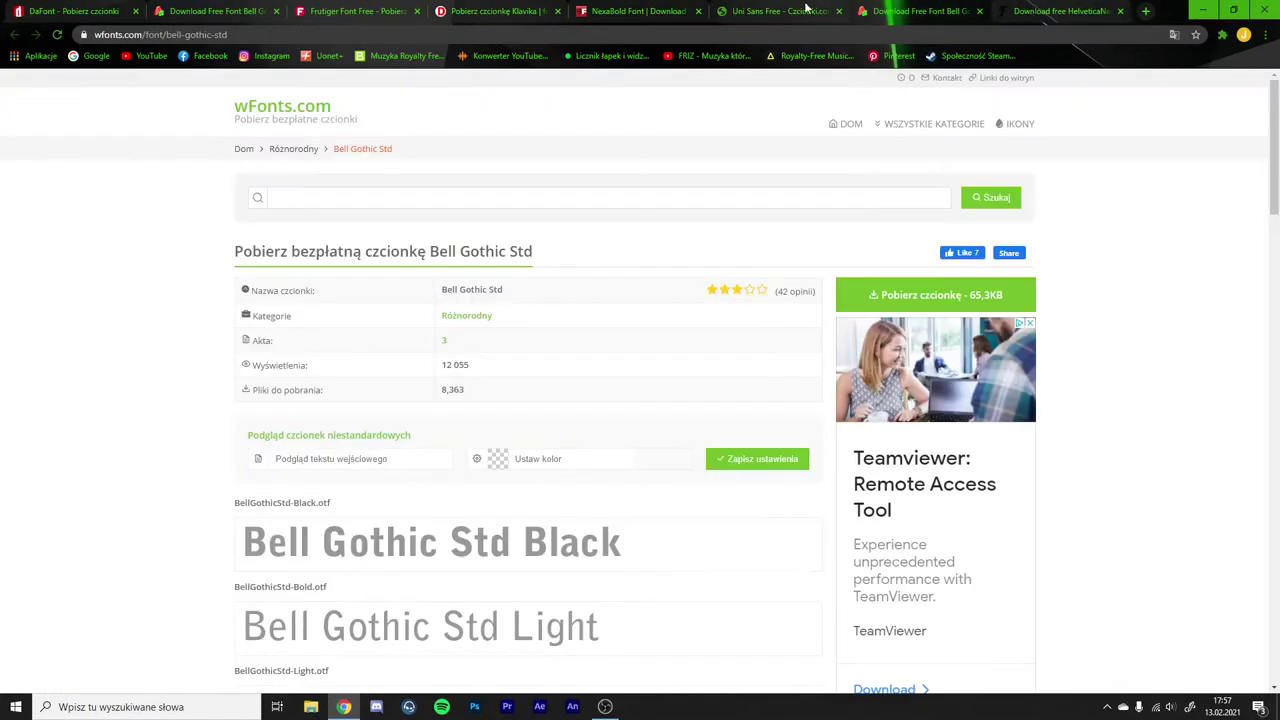
Glance at Uni Sans and DaFont, then settle on the wfonts Bell Gothic Std page
{"action": "left_click", "coordinate": [800, 10]}
{"action": "left_click", "coordinate": [230, 10]}
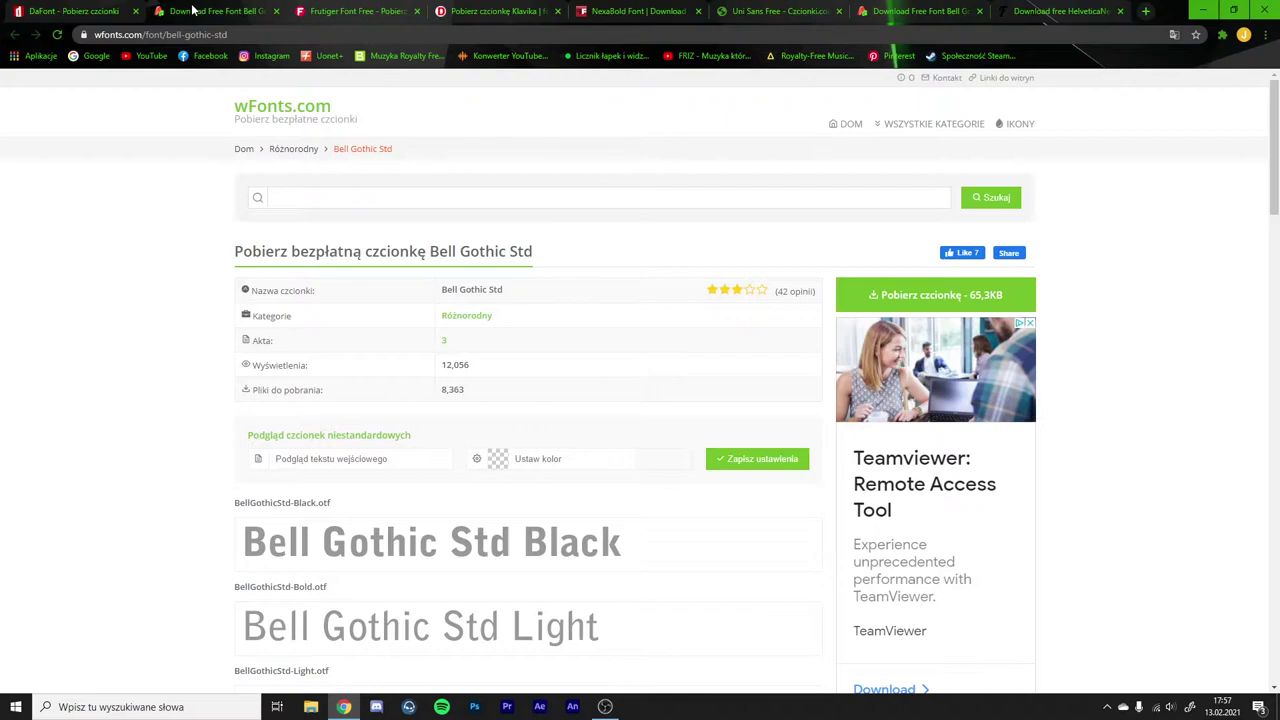
{"action": "left_click", "coordinate": [100, 11]}
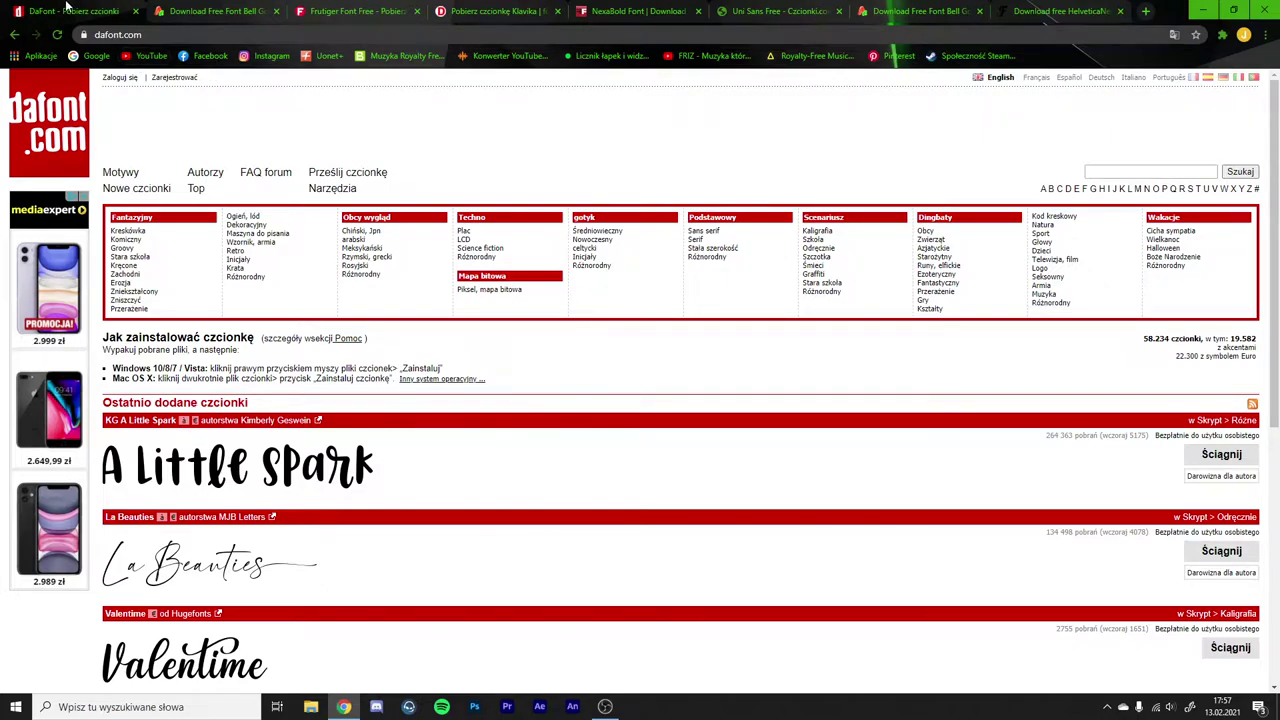
{"action": "left_click", "coordinate": [211, 12]}
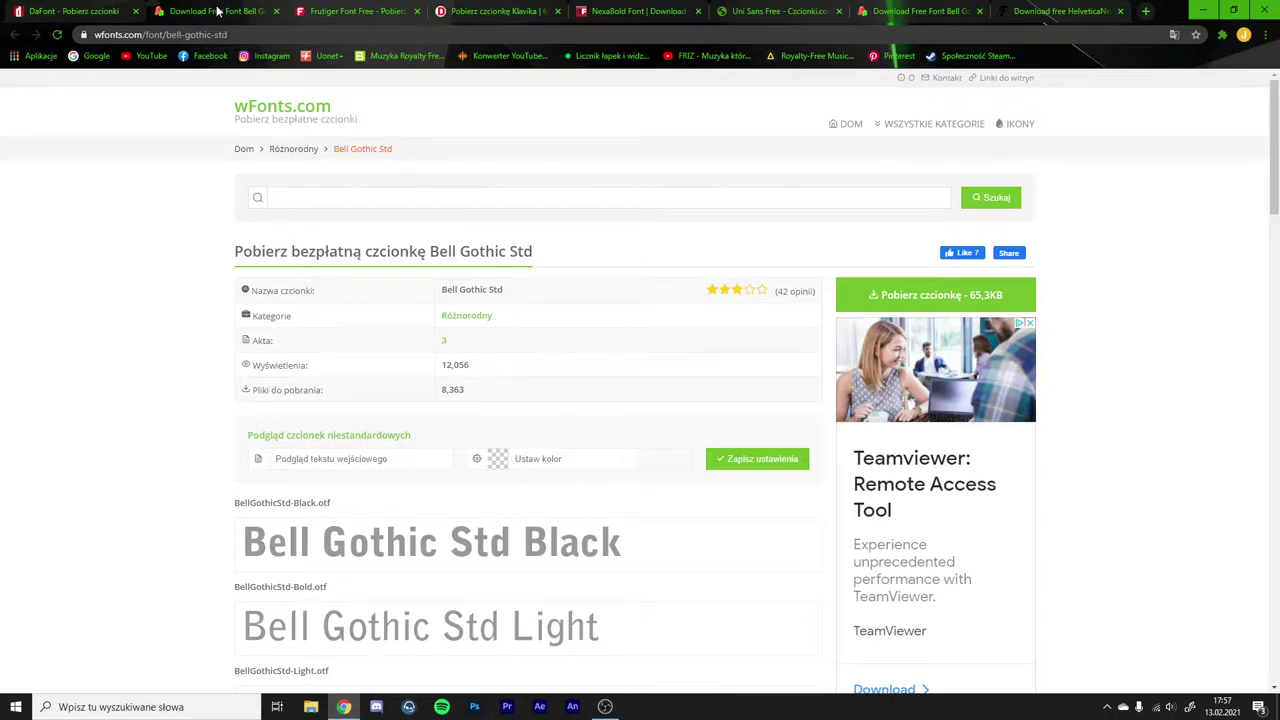
Search DaFont for 'heater' to find the Heaters font
{"action": "left_click", "coordinate": [60, 11]}
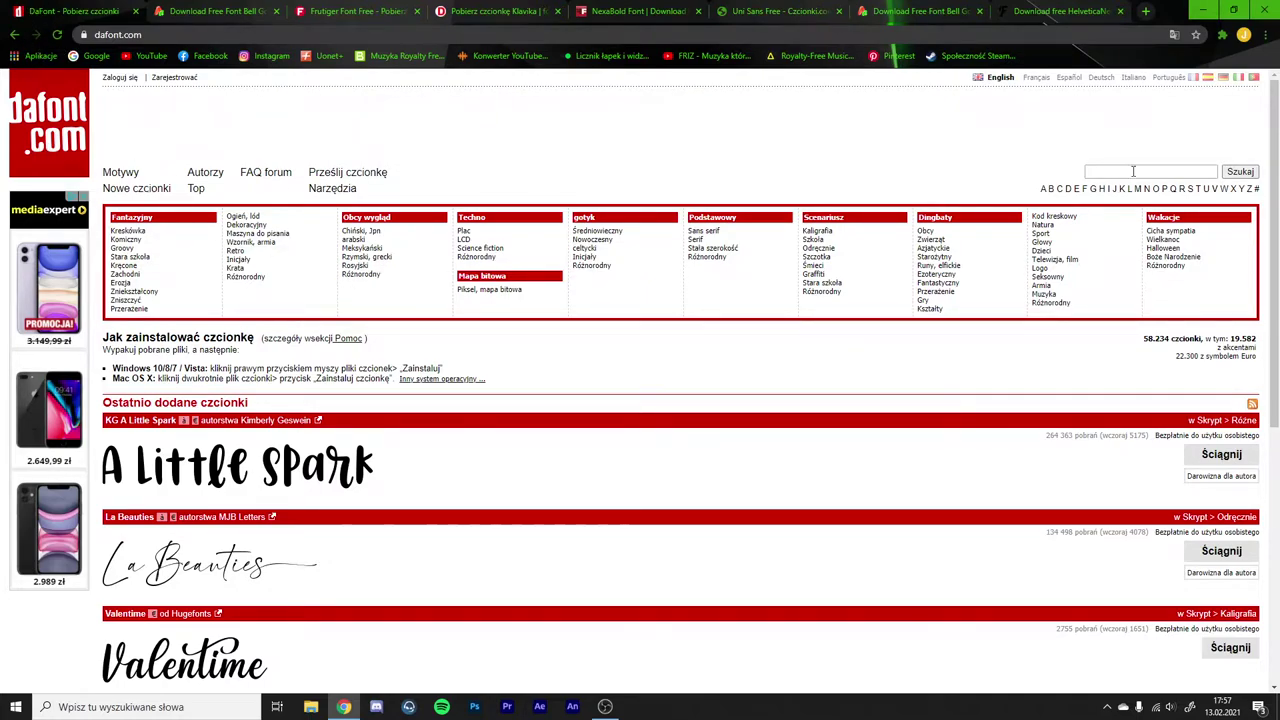
{"action": "left_click", "coordinate": [1165, 171]}
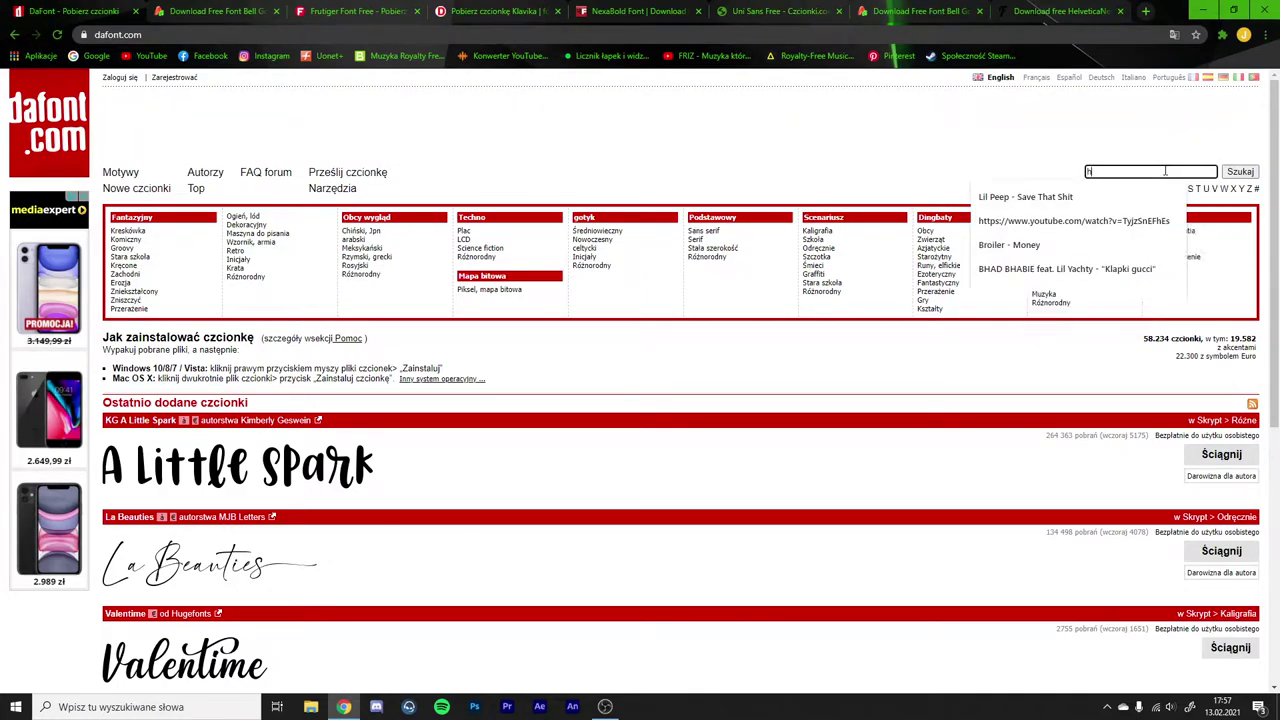
{"action": "type", "text": "het"}
{"action": "key", "text": "BackSpace"}
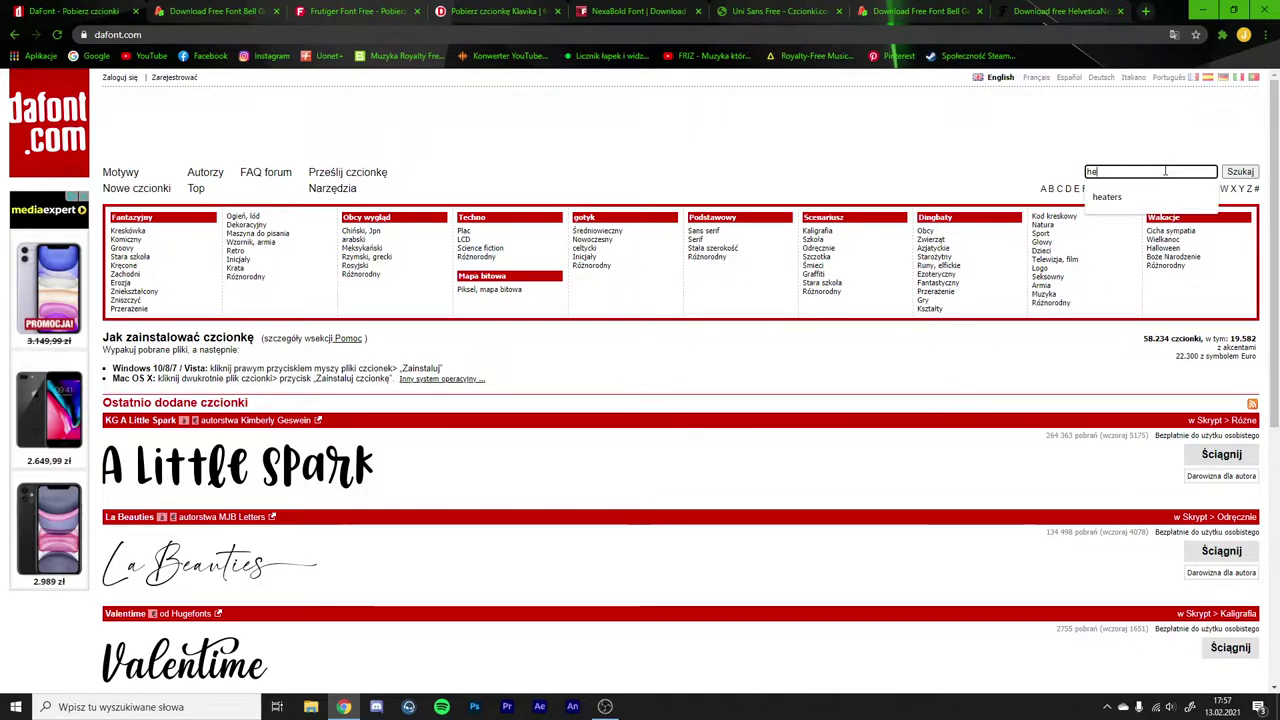
{"action": "type", "text": "aters"}
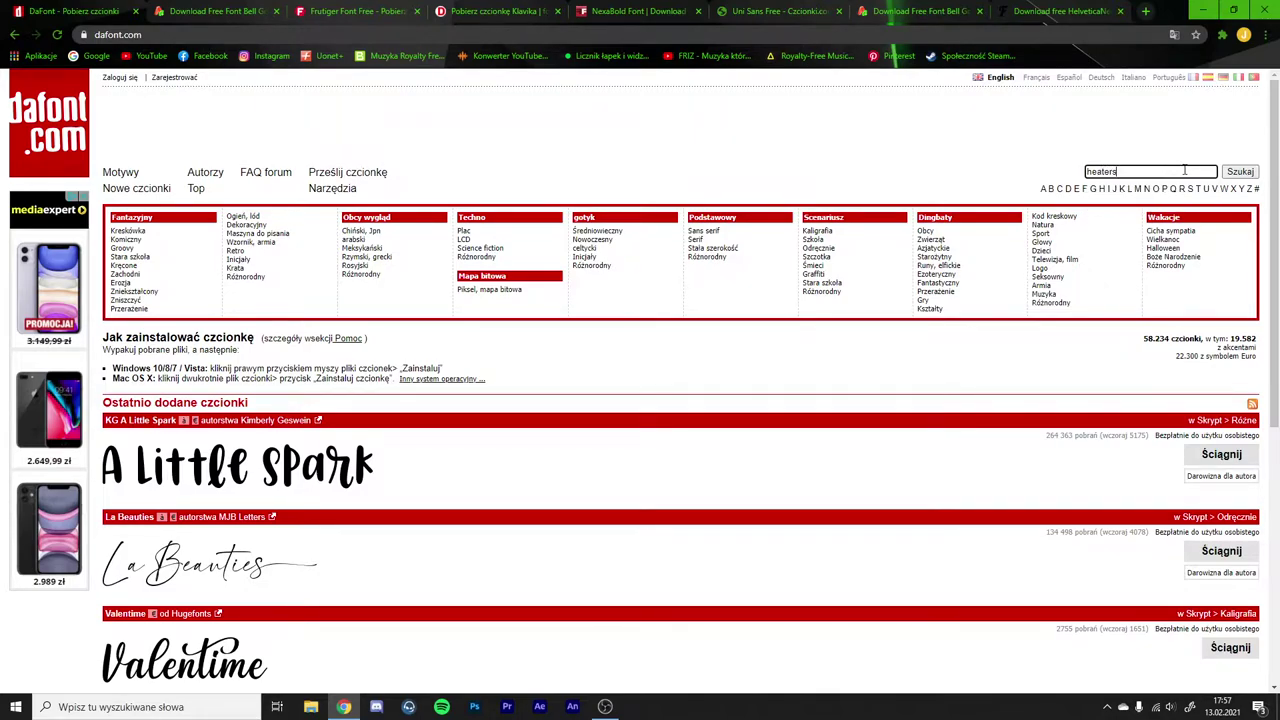
{"action": "left_click", "coordinate": [1107, 196]}
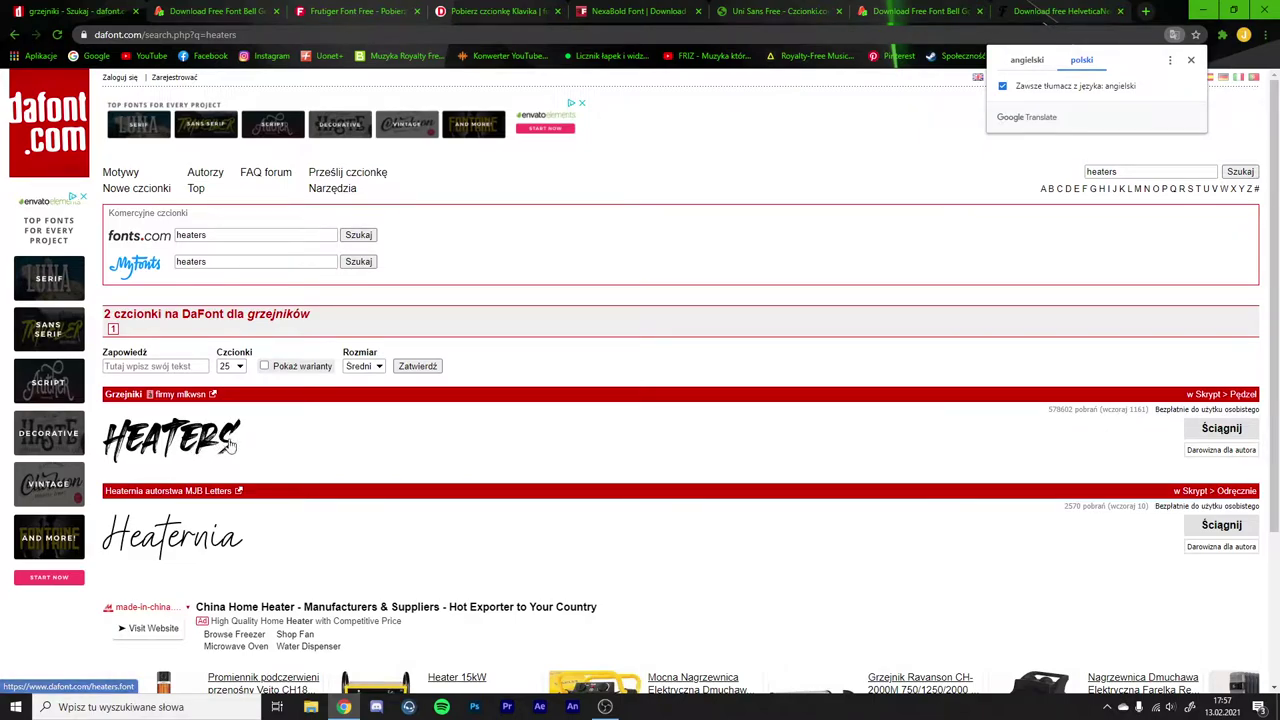
Download Heaters as heaters.zip and show it in its folder
{"action": "left_click", "coordinate": [1221, 428]}
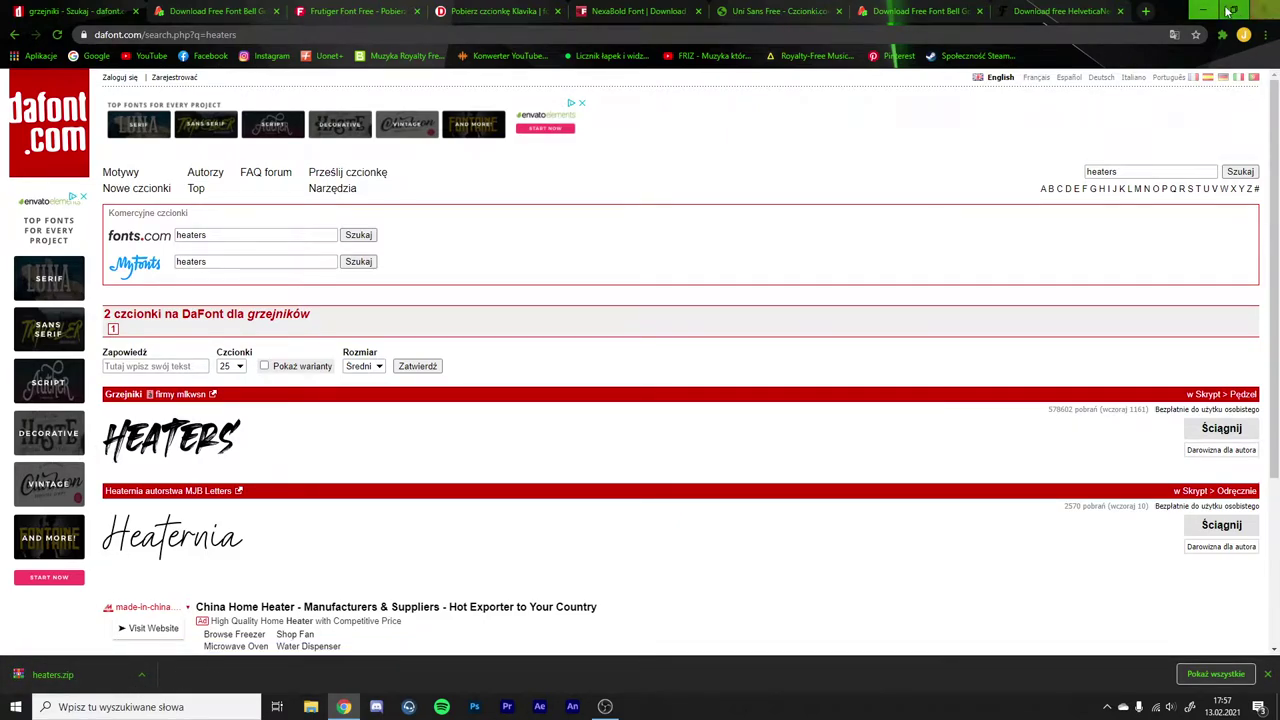
{"action": "left_click", "coordinate": [146, 676]}
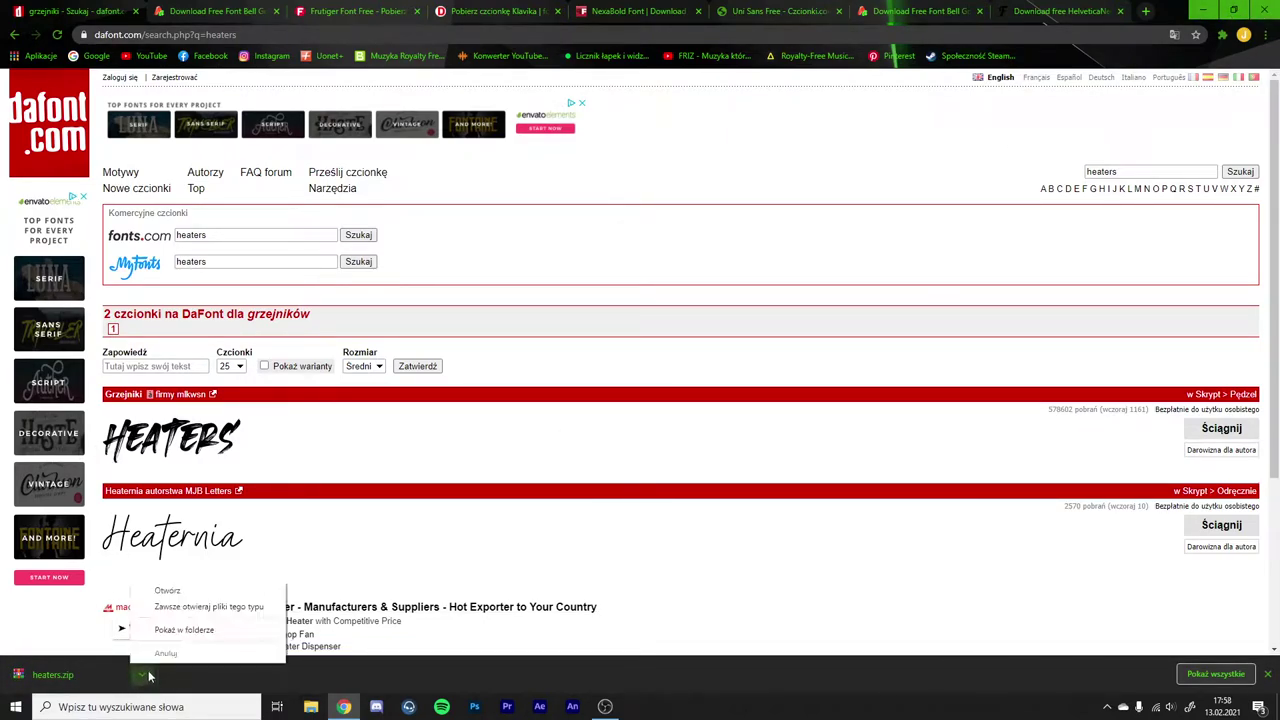
{"action": "left_click", "coordinate": [170, 630]}
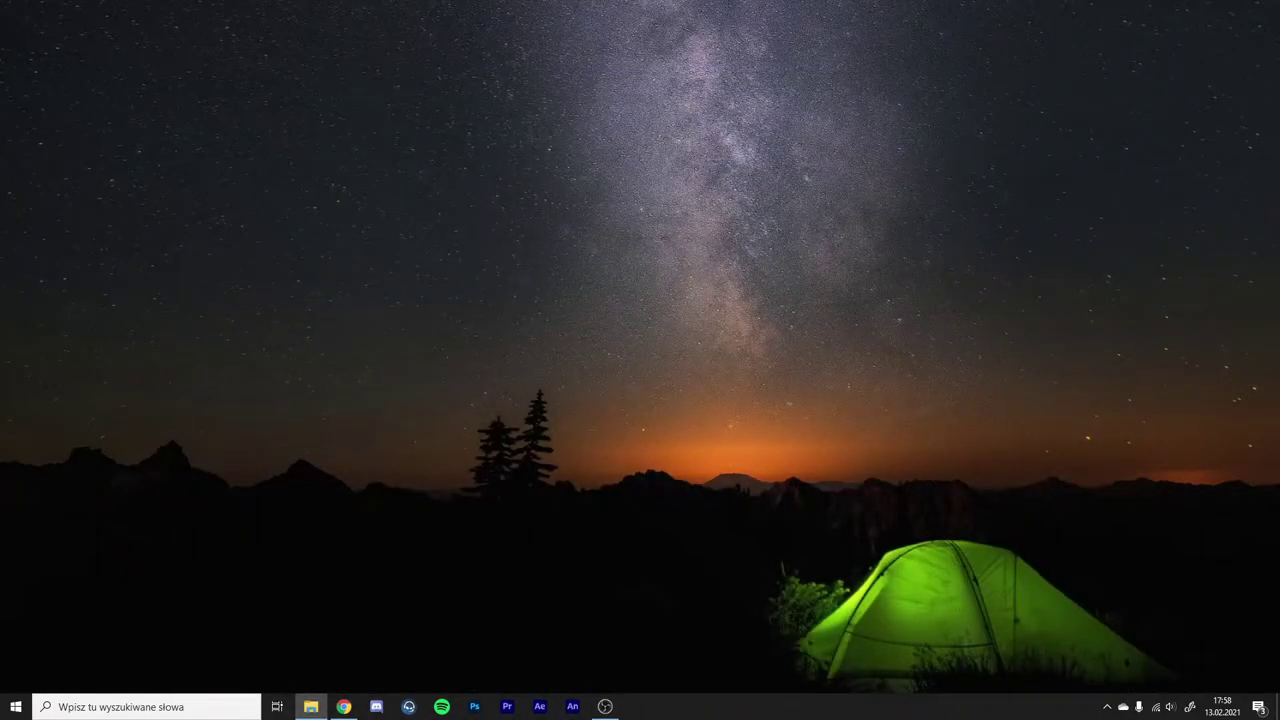
Show desktop icons, move heaters.zip to the desktop and extract it there with Wypakuj tutaj
{"action": "left_click_drag", "start_coordinate": [500, 360], "coordinate": [553, 115]}
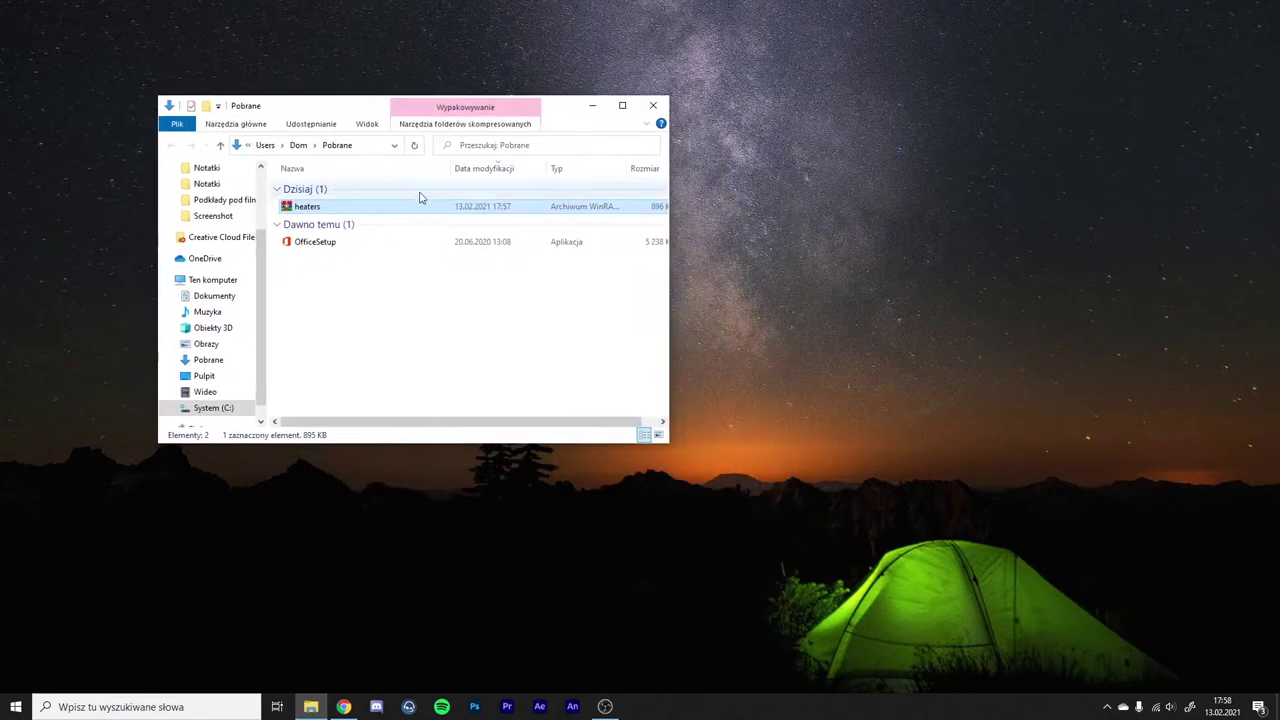
{"action": "right_click", "coordinate": [789, 214]}
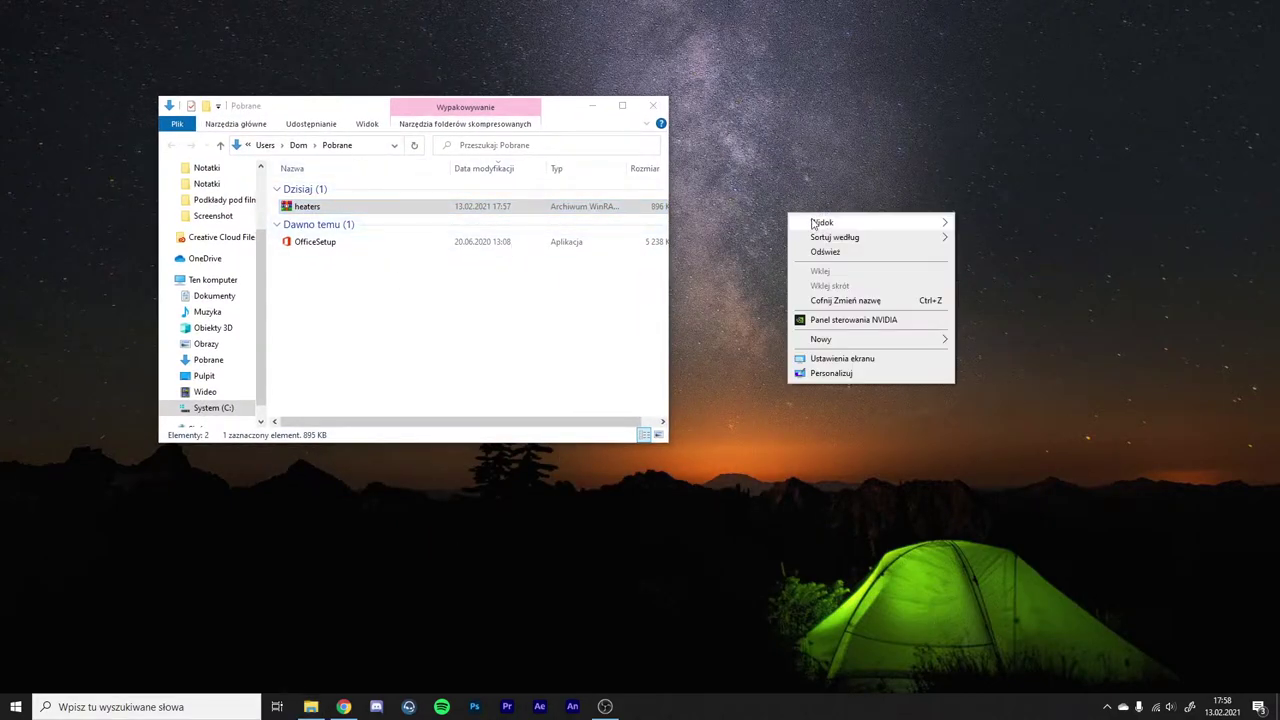
{"action": "mouse_move", "coordinate": [860, 222]}
{"action": "left_click", "coordinate": [1025, 307]}
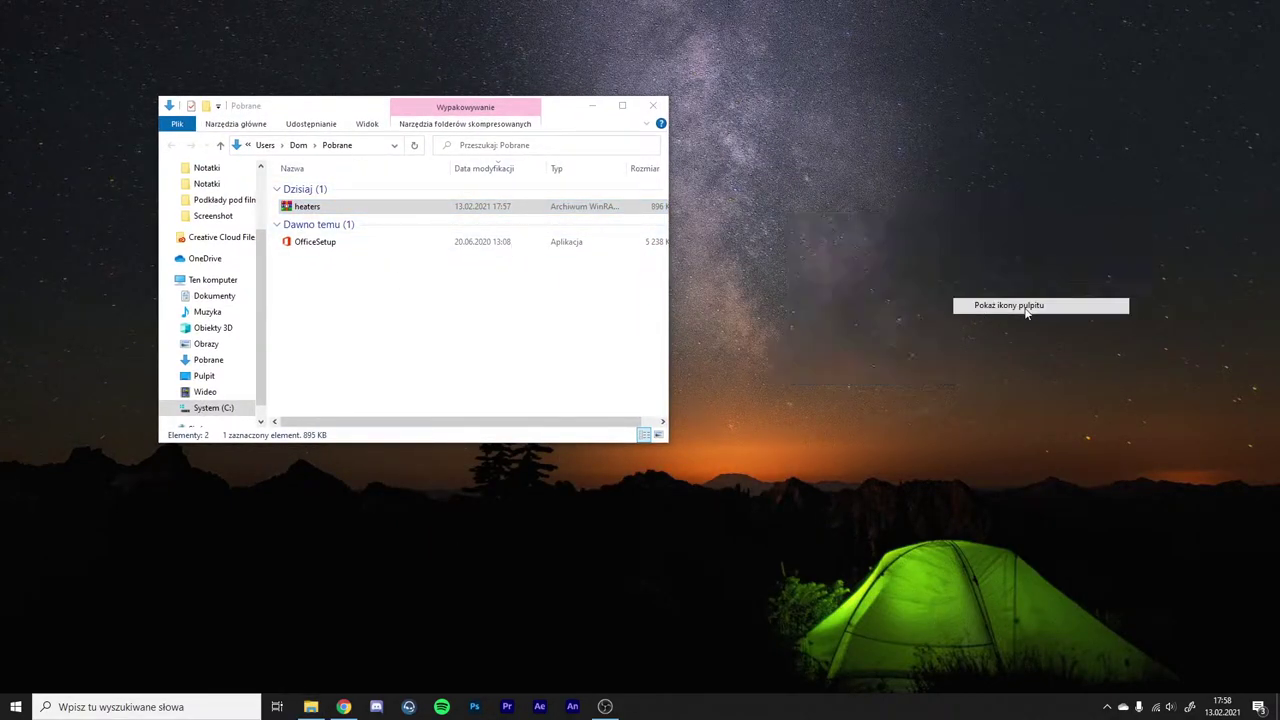
{"action": "left_click_drag", "start_coordinate": [340, 207], "coordinate": [855, 228]}
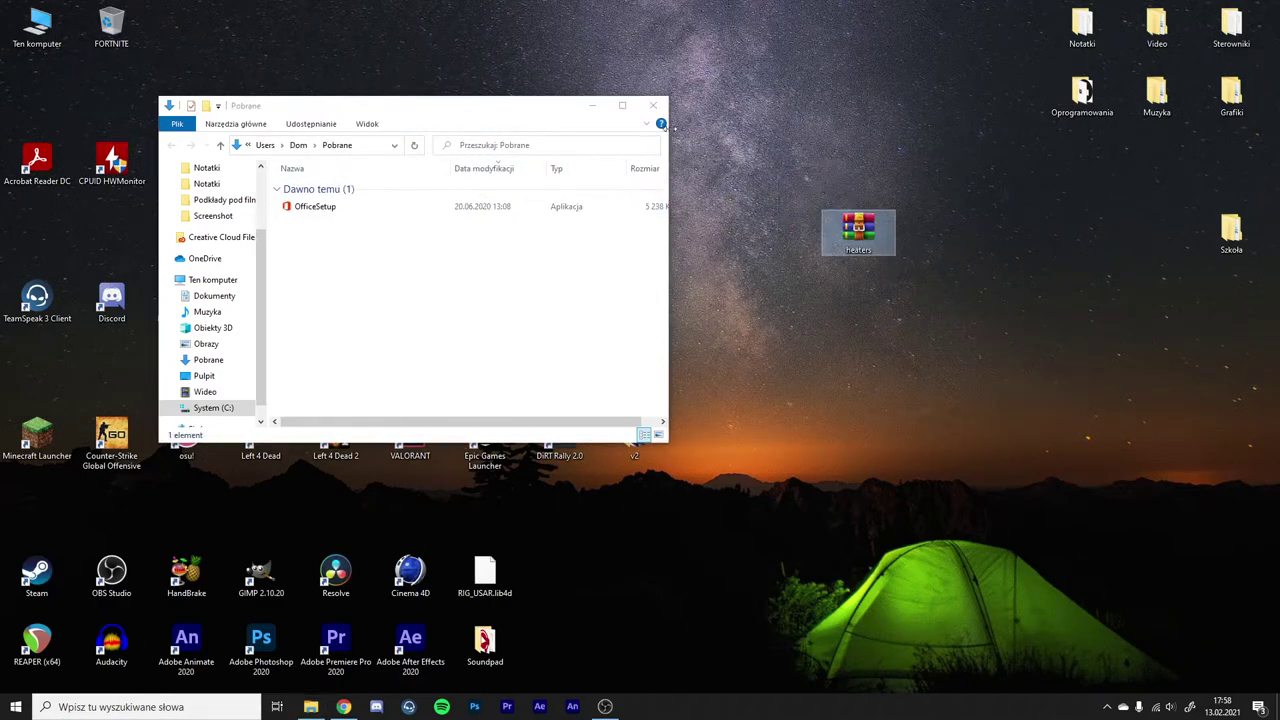
{"action": "left_click", "coordinate": [653, 105]}
{"action": "right_click", "coordinate": [880, 237]}
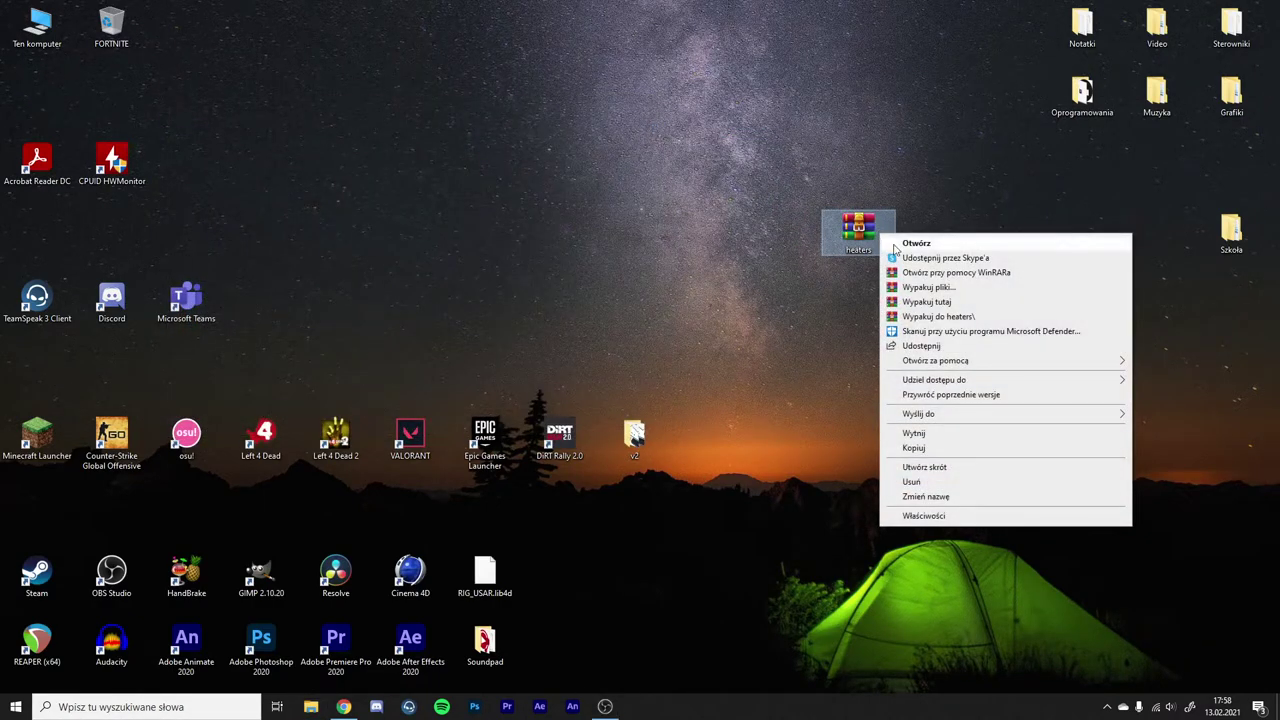
{"action": "left_click", "coordinate": [930, 302]}
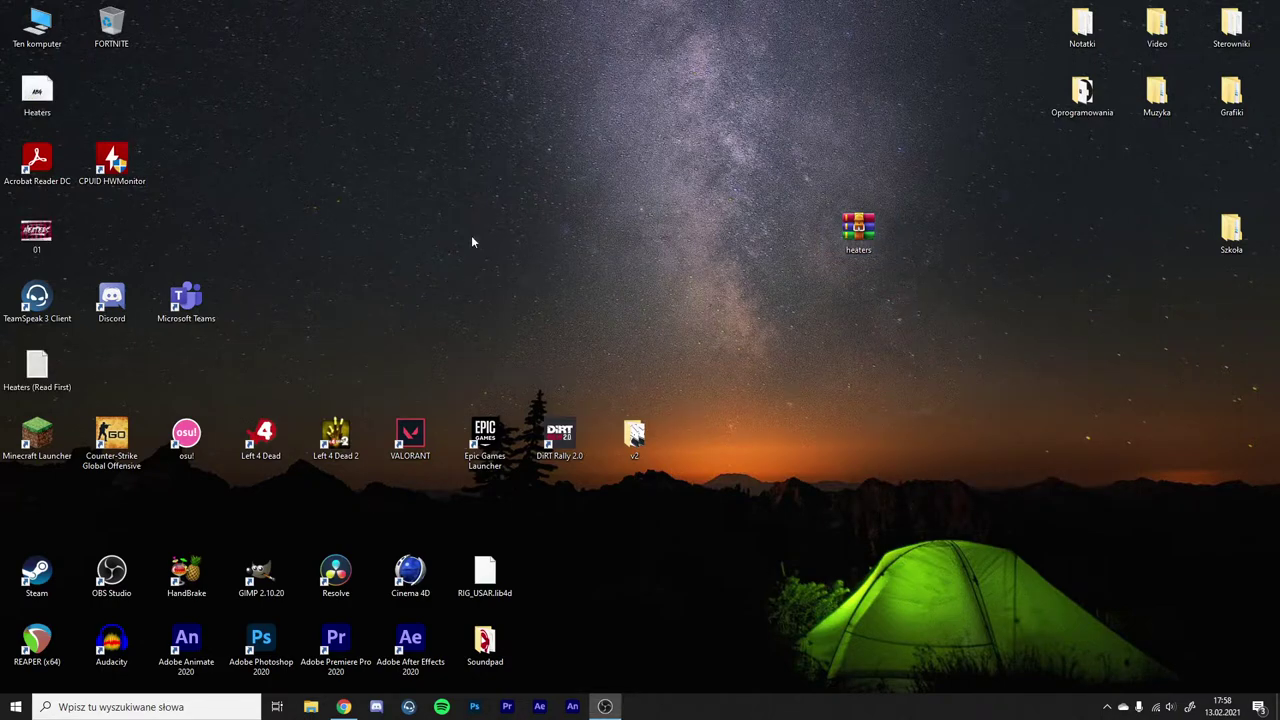
Stack 01, Heaters and Heaters (Read First) together, then preview 01.png and the font
{"action": "left_click_drag", "start_coordinate": [37, 232], "coordinate": [708, 95]}
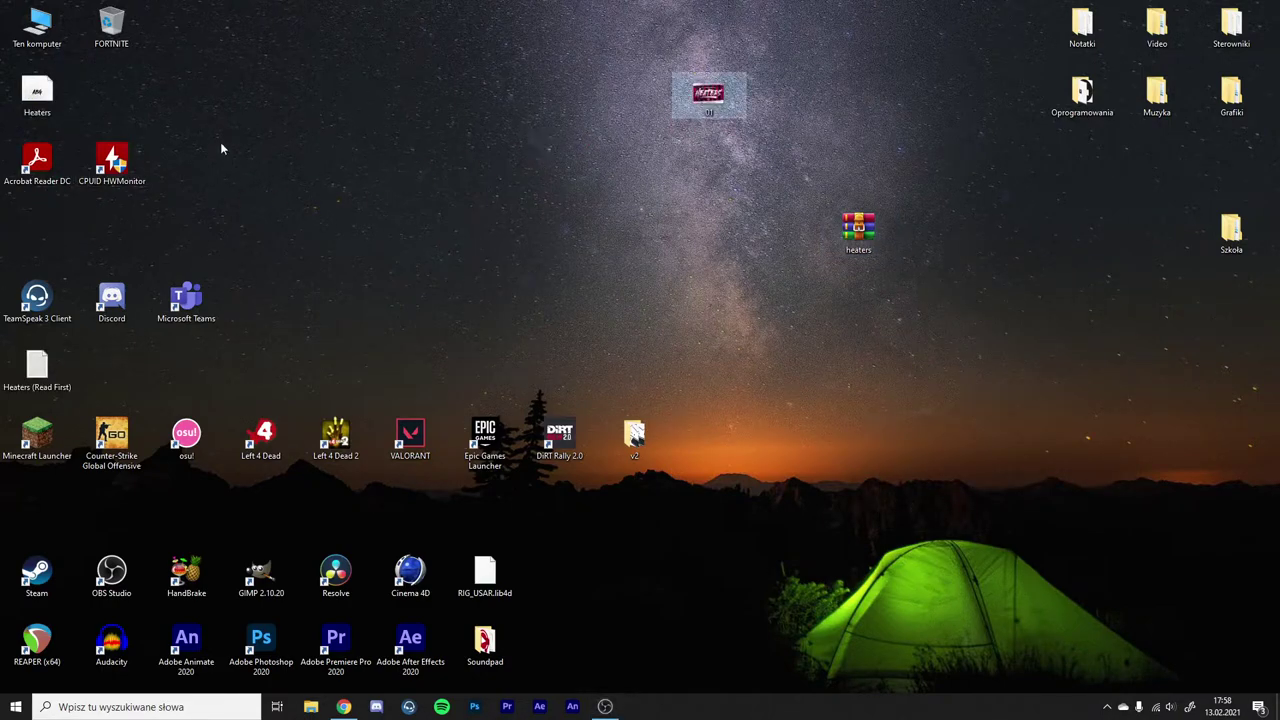
{"action": "left_click_drag", "start_coordinate": [37, 92], "coordinate": [708, 160]}
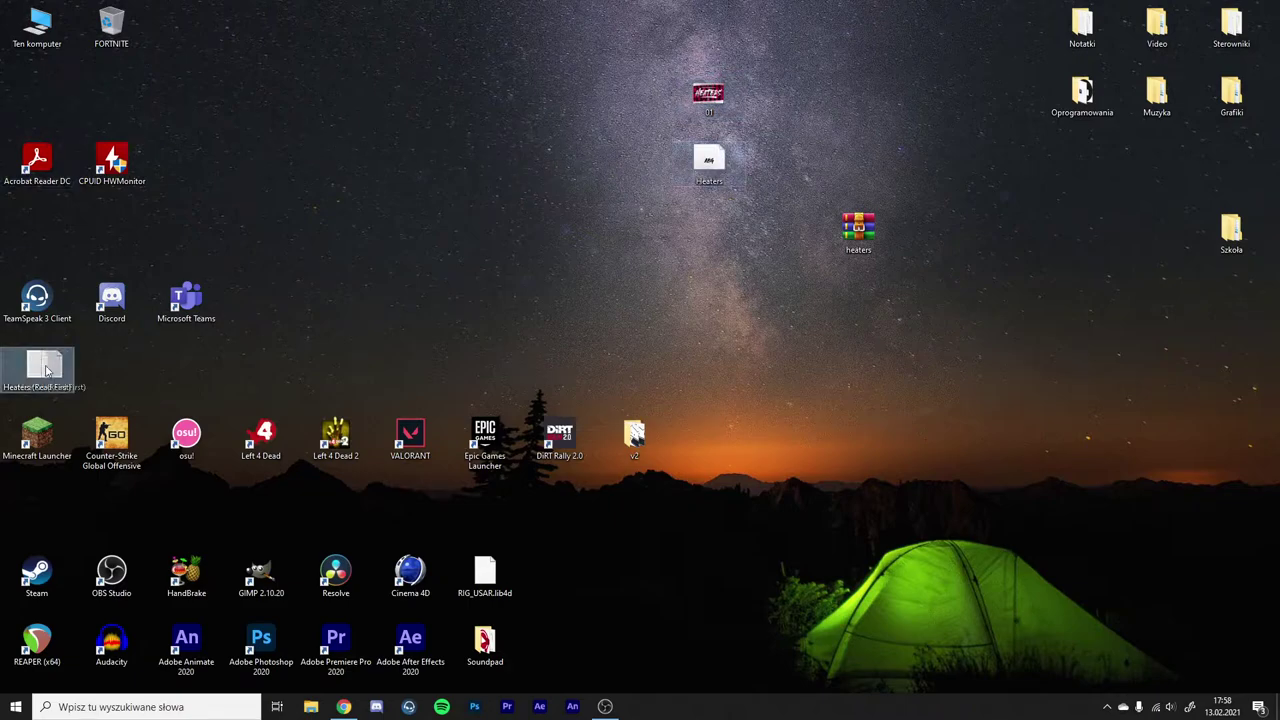
{"action": "left_click_drag", "start_coordinate": [45, 371], "coordinate": [708, 232]}
{"action": "double_click", "coordinate": [708, 97]}
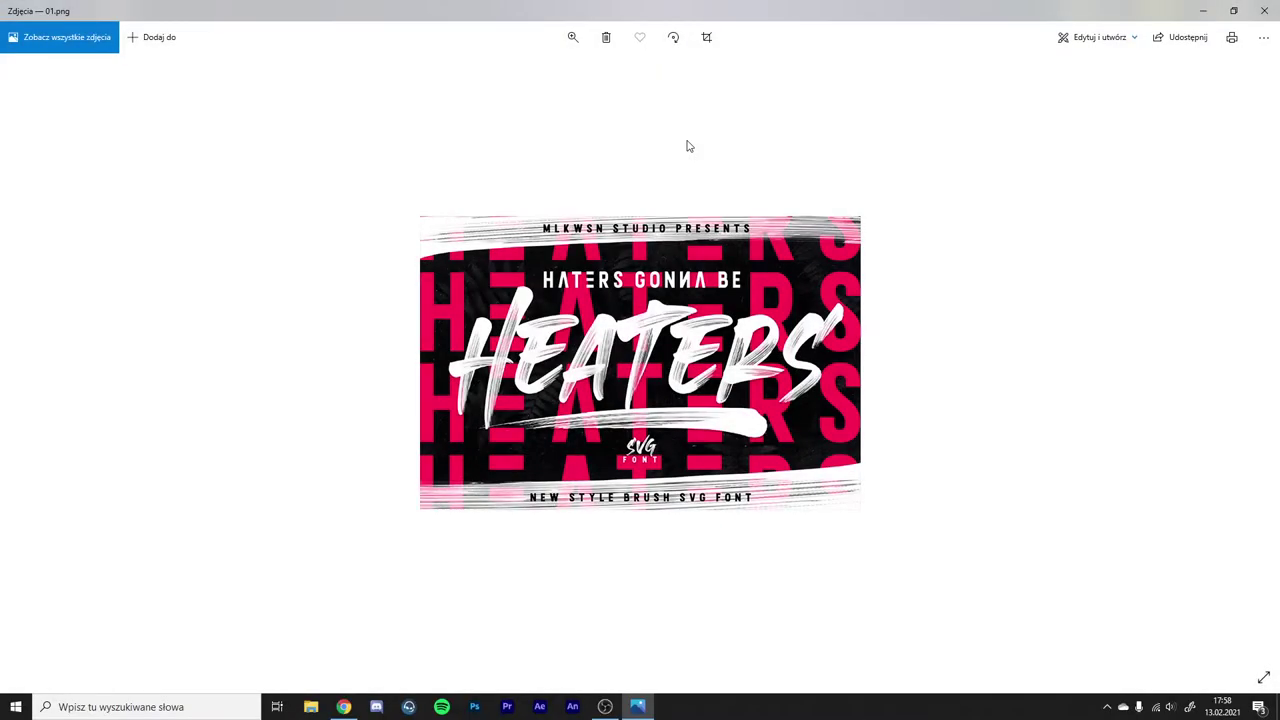
{"action": "left_click", "coordinate": [1264, 10]}
{"action": "double_click", "coordinate": [710, 158]}
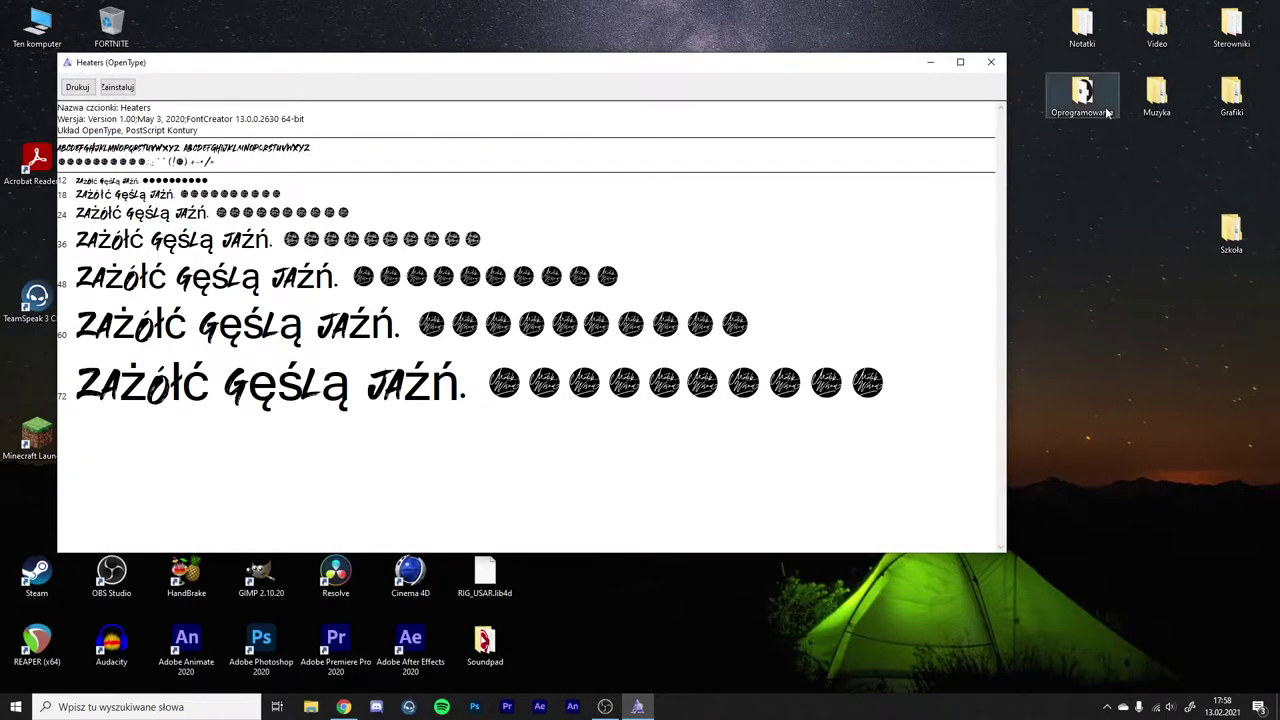
{"action": "left_click", "coordinate": [990, 66]}
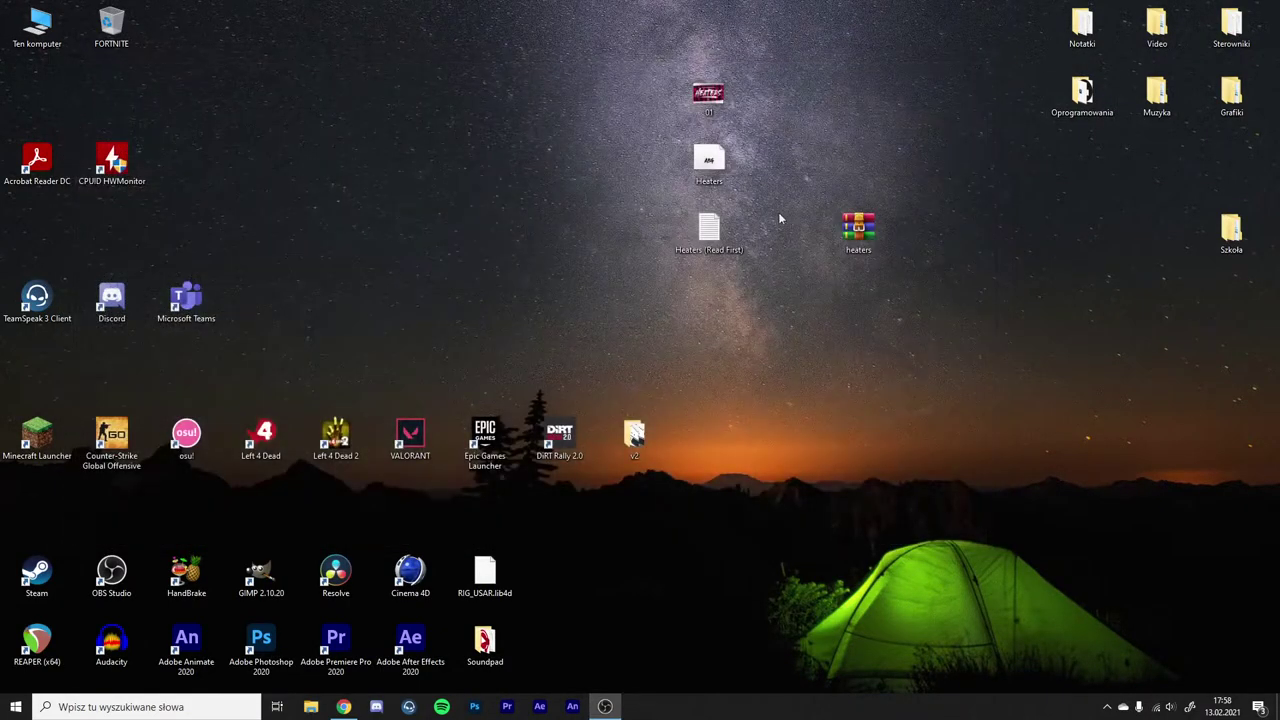
{"action": "double_click", "coordinate": [708, 230]}
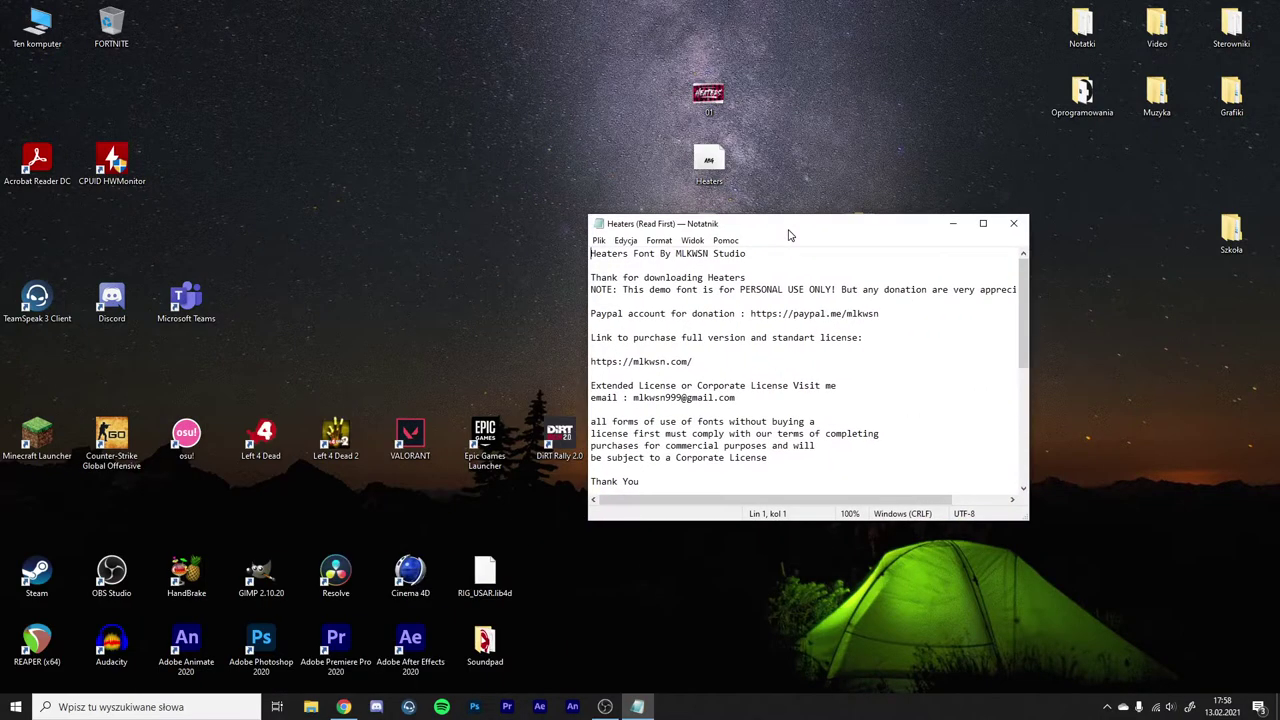
{"action": "left_click_drag", "start_coordinate": [808, 235], "coordinate": [804, 217]}
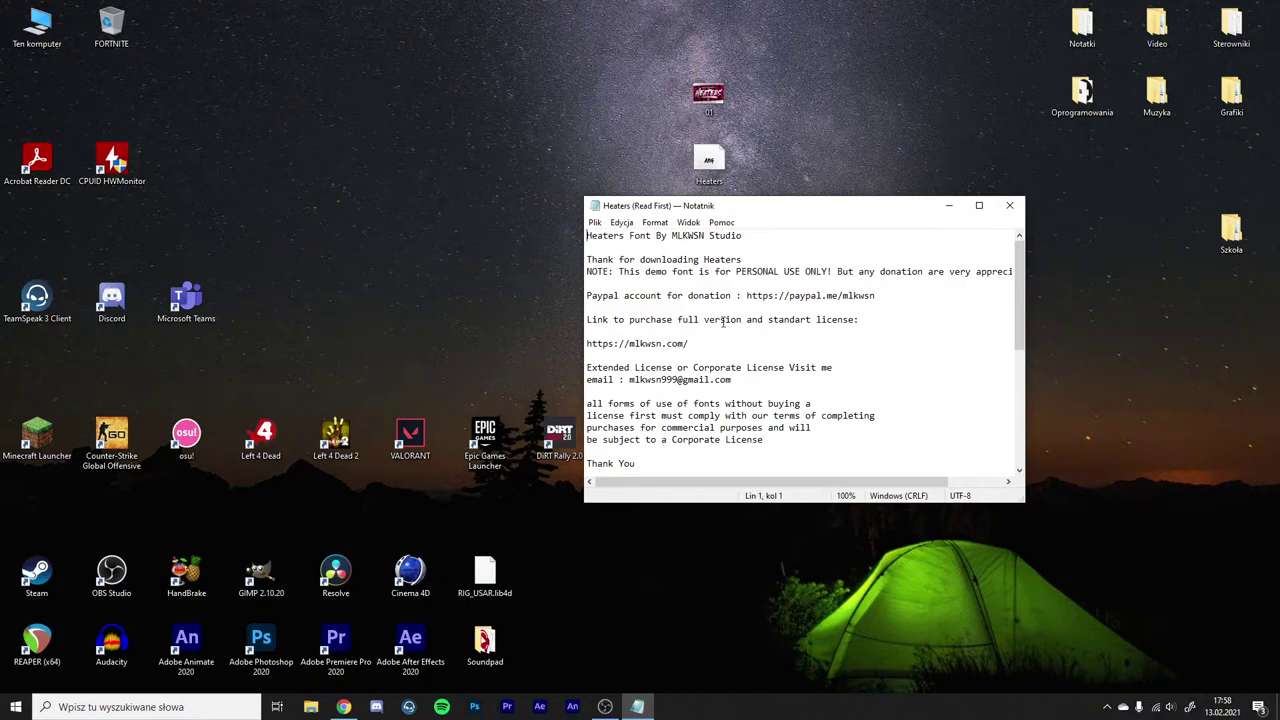
{"action": "left_click", "coordinate": [1009, 205]}
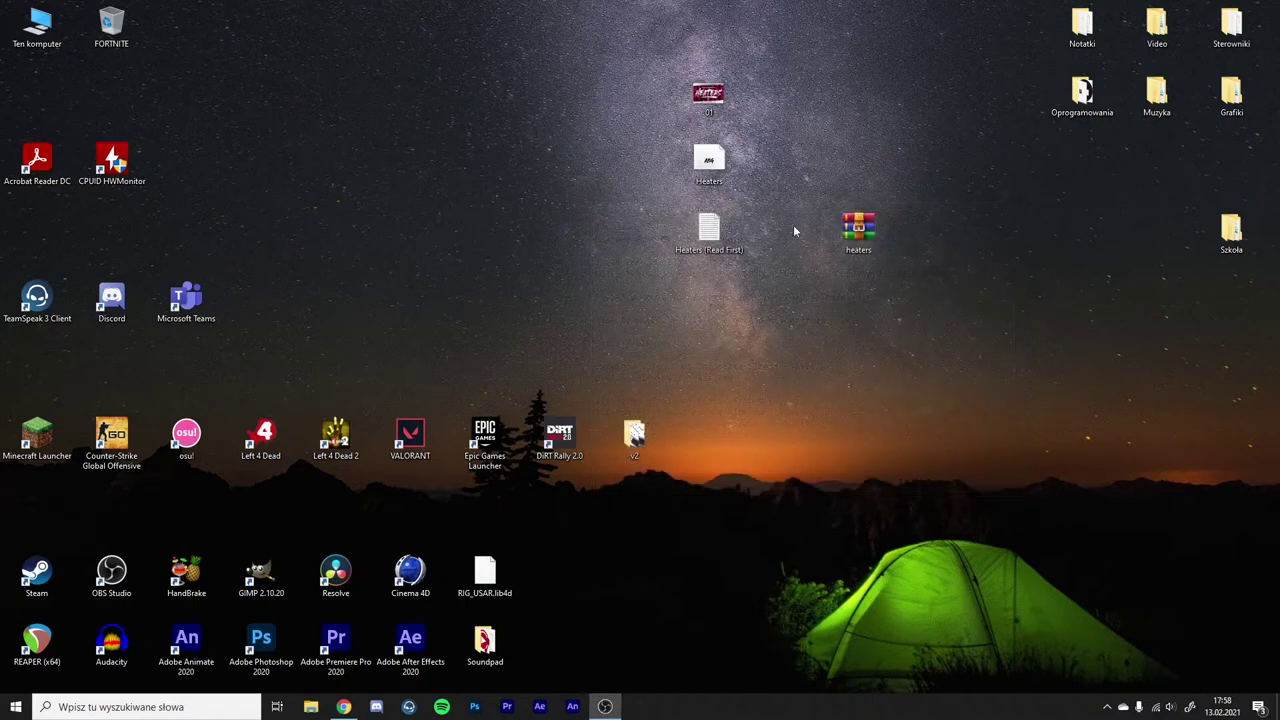
{"action": "left_click_drag", "start_coordinate": [858, 228], "coordinate": [933, 228]}
Rearrange the 01, Heaters (Read First) and Heaters font icons on the desktop
{"action": "left_click_drag", "start_coordinate": [709, 228], "coordinate": [858, 160]}
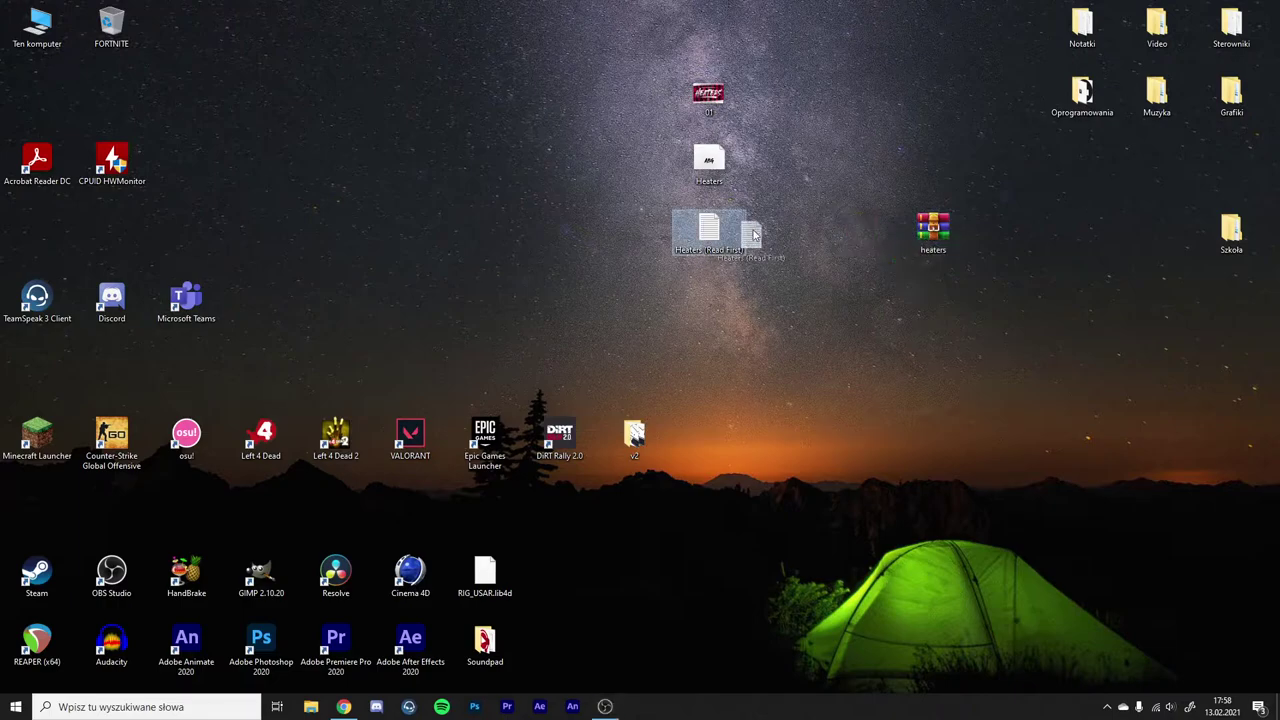
{"action": "left_click_drag", "start_coordinate": [709, 95], "coordinate": [858, 95]}
{"action": "left_click_drag", "start_coordinate": [850, 158], "coordinate": [925, 158]}
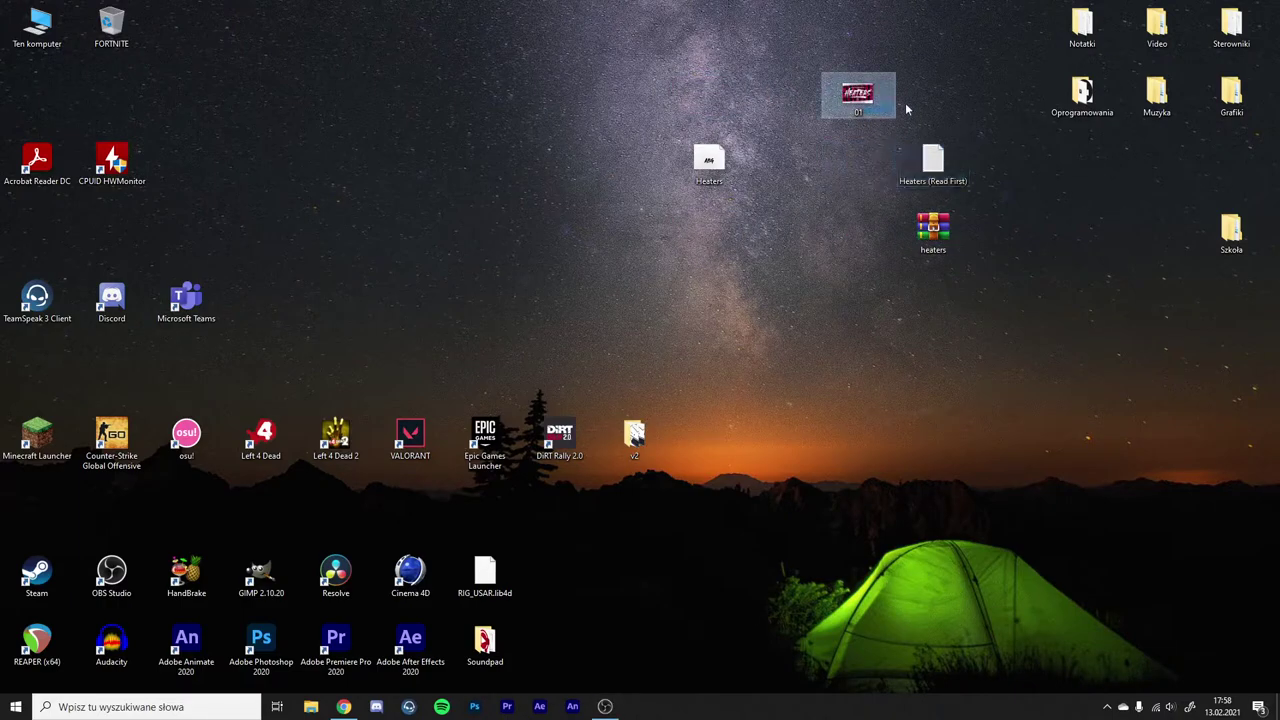
{"action": "left_click_drag", "start_coordinate": [870, 105], "coordinate": [945, 105]}
{"action": "left_click_drag", "start_coordinate": [730, 145], "coordinate": [578, 147]}
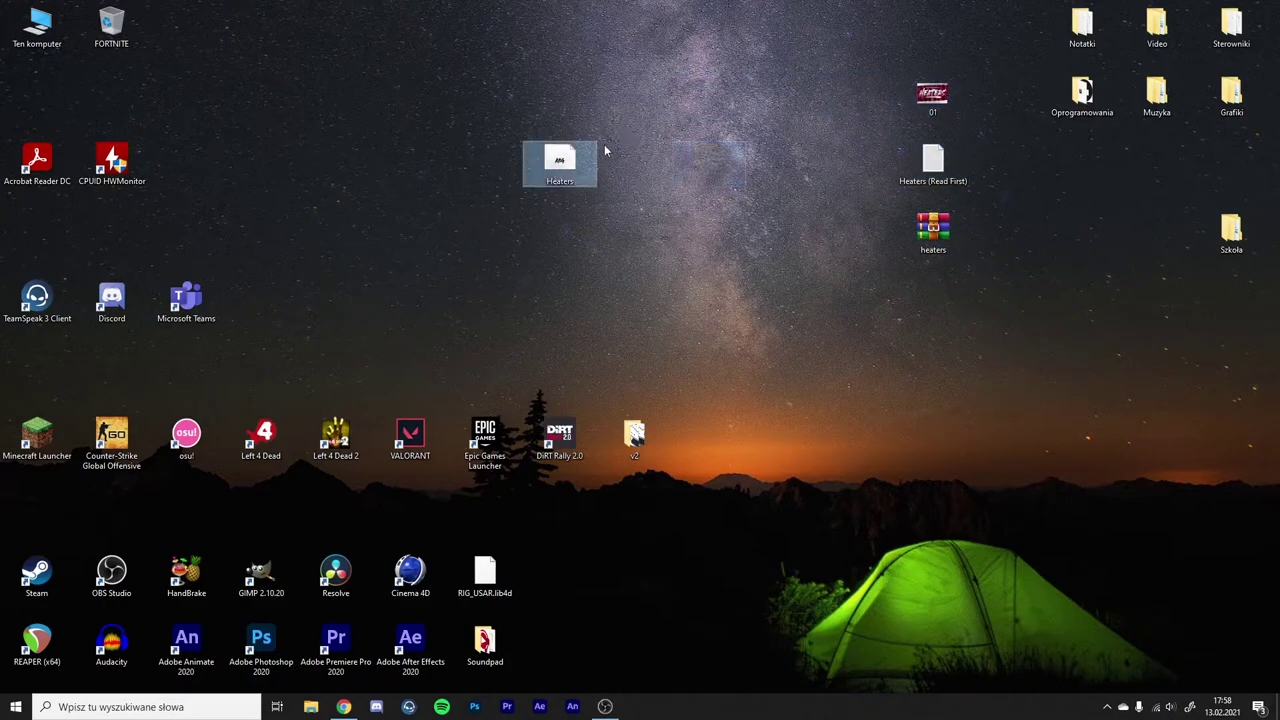
Install the Heaters font from its Font Viewer preview with Zainstaluj, then close it
{"action": "double_click", "coordinate": [560, 160]}
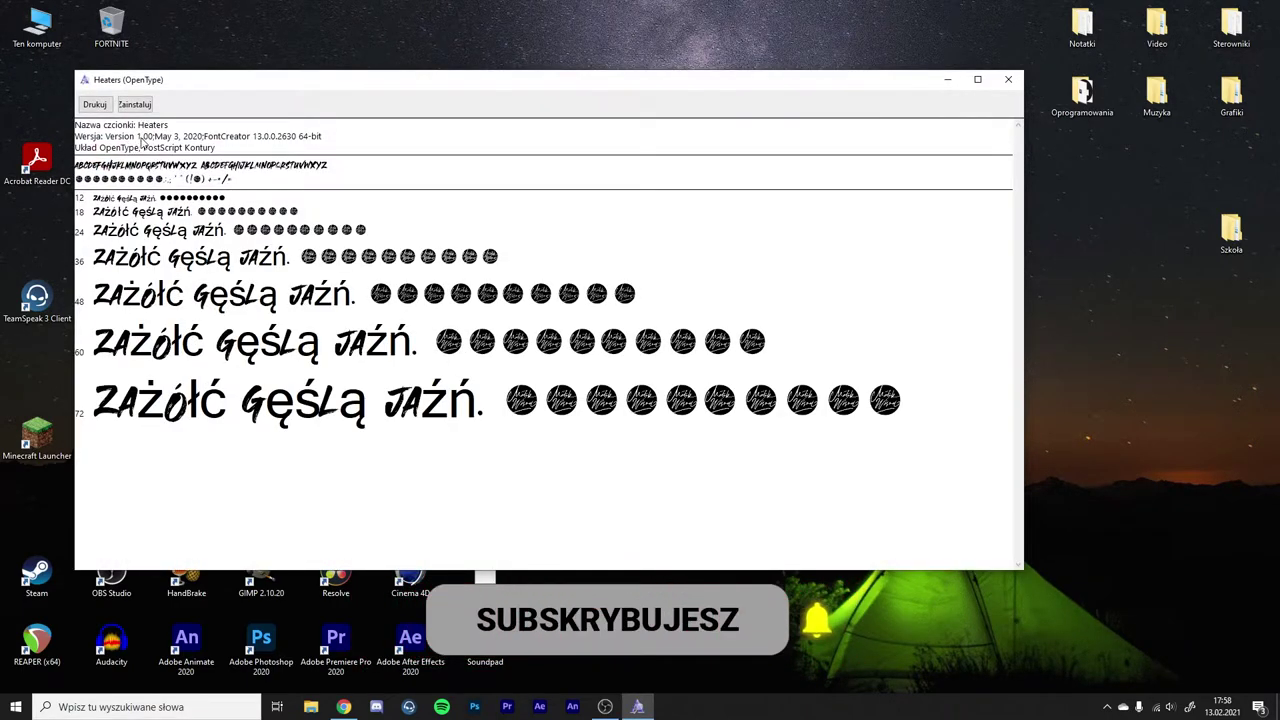
{"action": "left_click", "coordinate": [137, 105]}
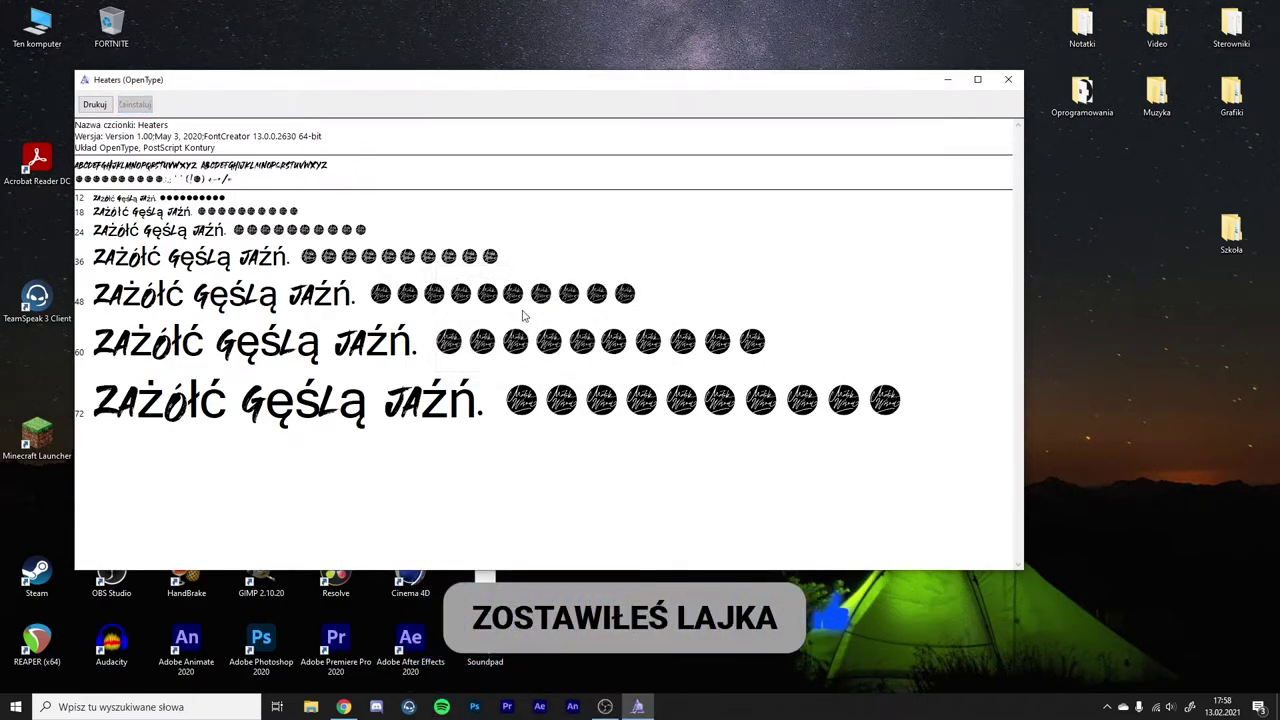
{"action": "left_click", "coordinate": [1006, 82]}
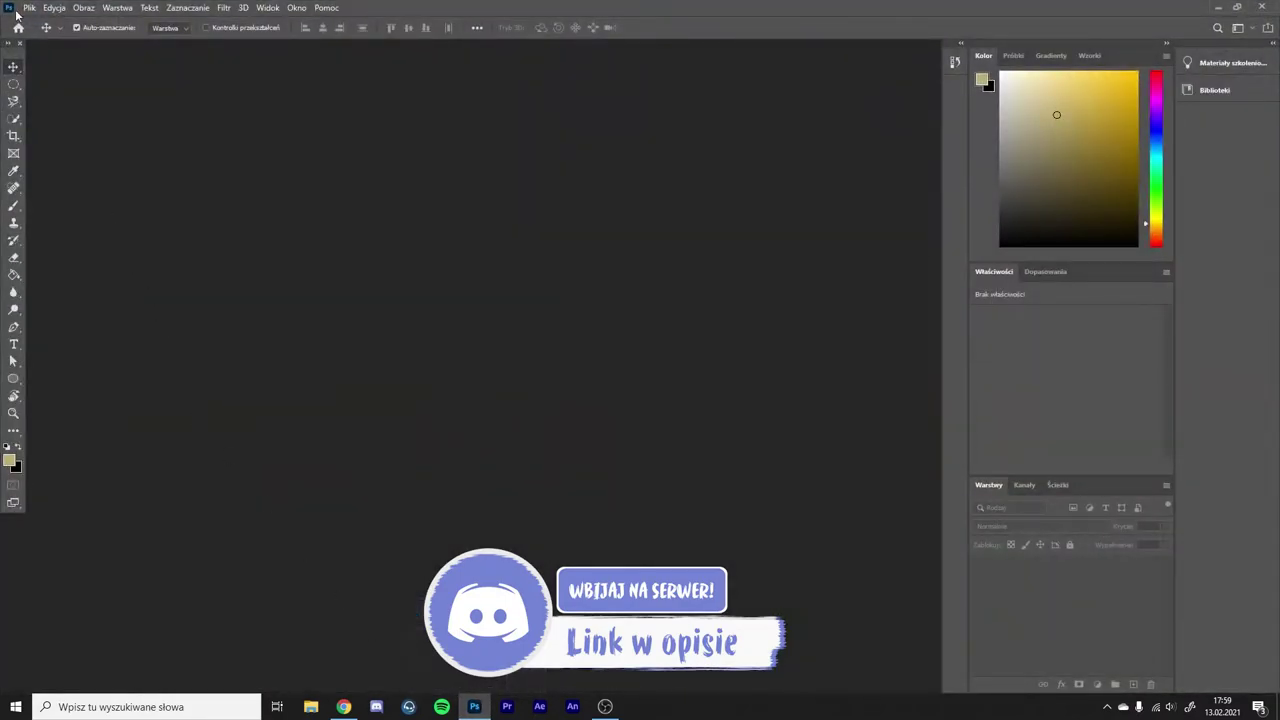
Create a new 1920x1080 px white-background document via Plik > Nowy
{"action": "left_click", "coordinate": [29, 7]}
{"action": "left_click", "coordinate": [27, 20]}
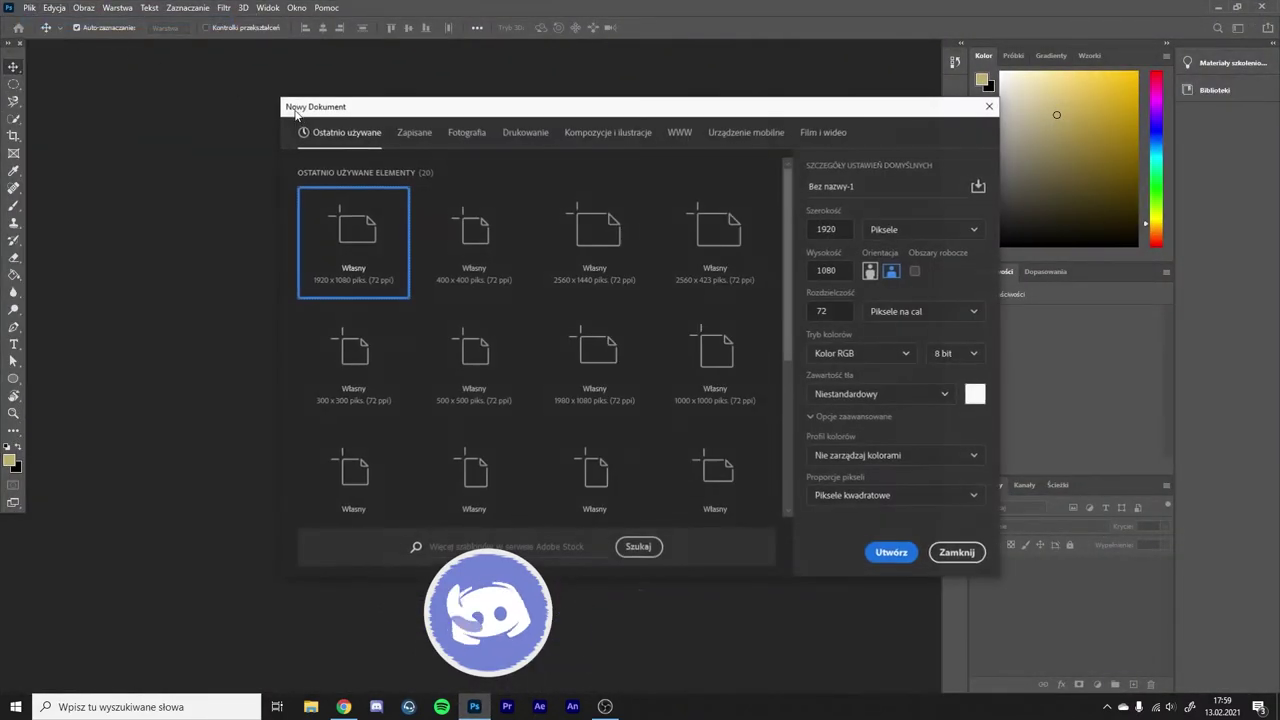
{"action": "left_click", "coordinate": [890, 553]}
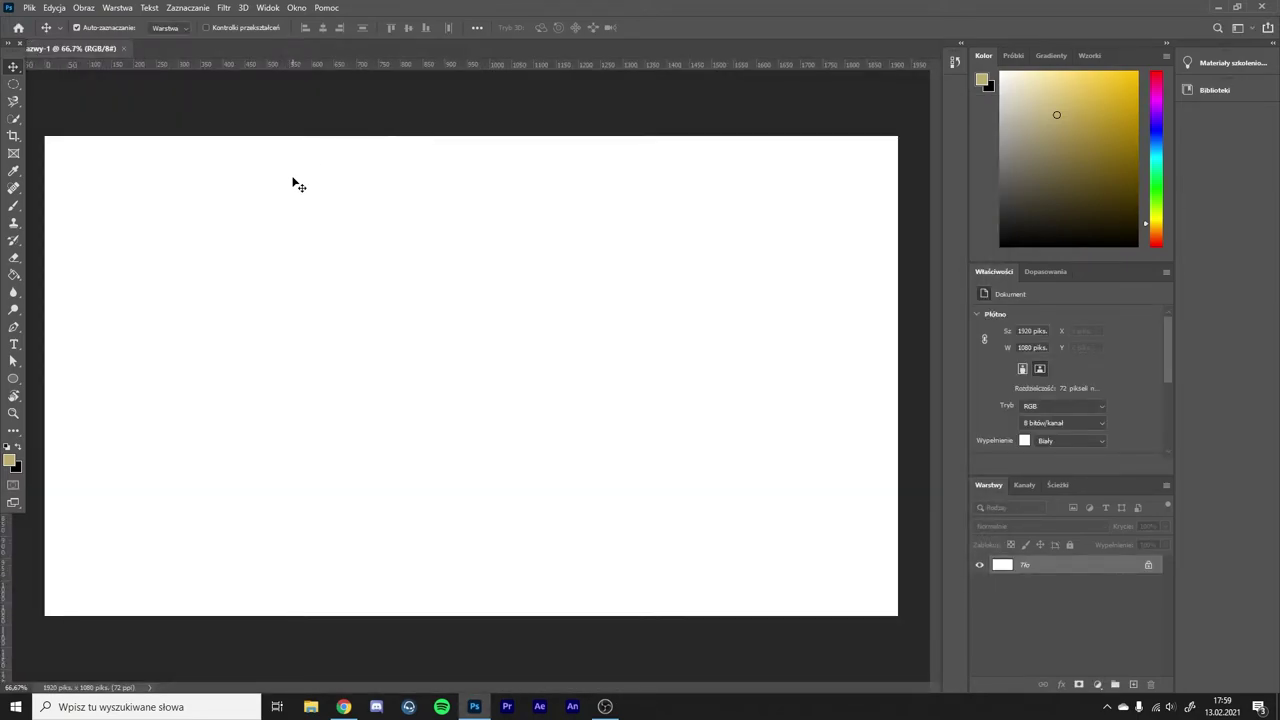
Set the Type tool's text colour to black #000000
{"action": "key", "text": "t"}
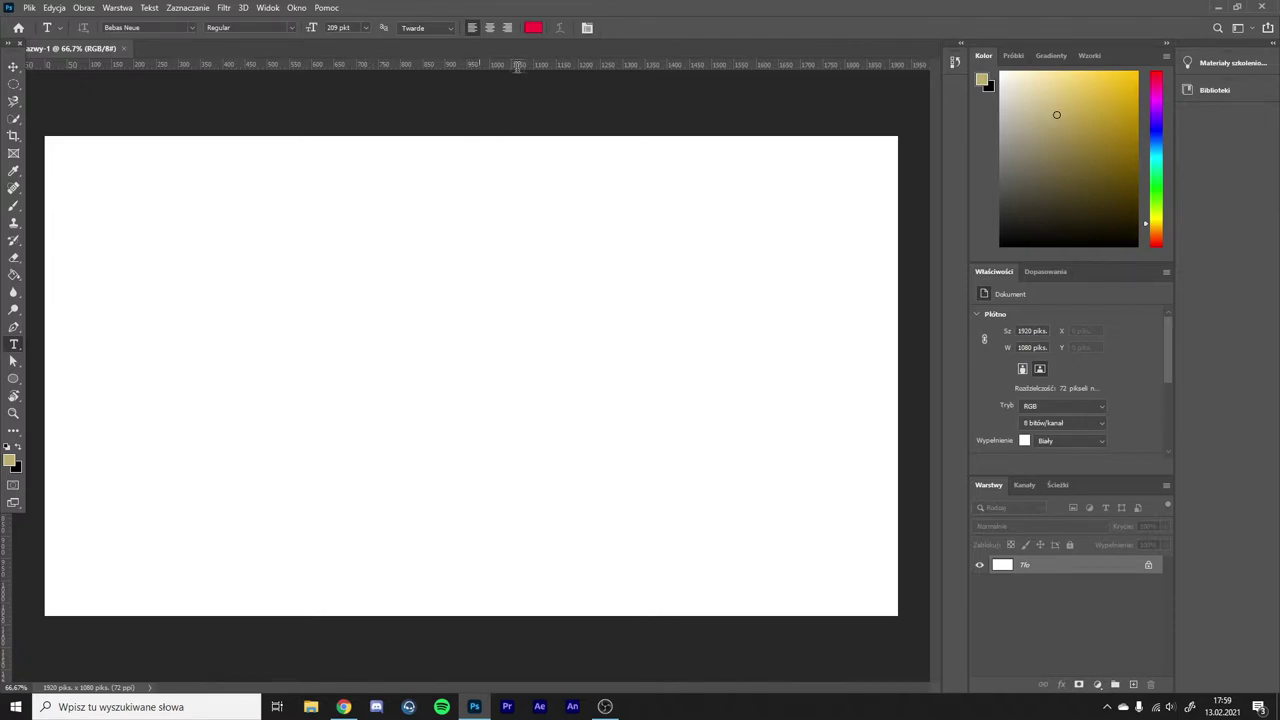
{"action": "left_click", "coordinate": [533, 29]}
{"action": "type", "text": "000000"}
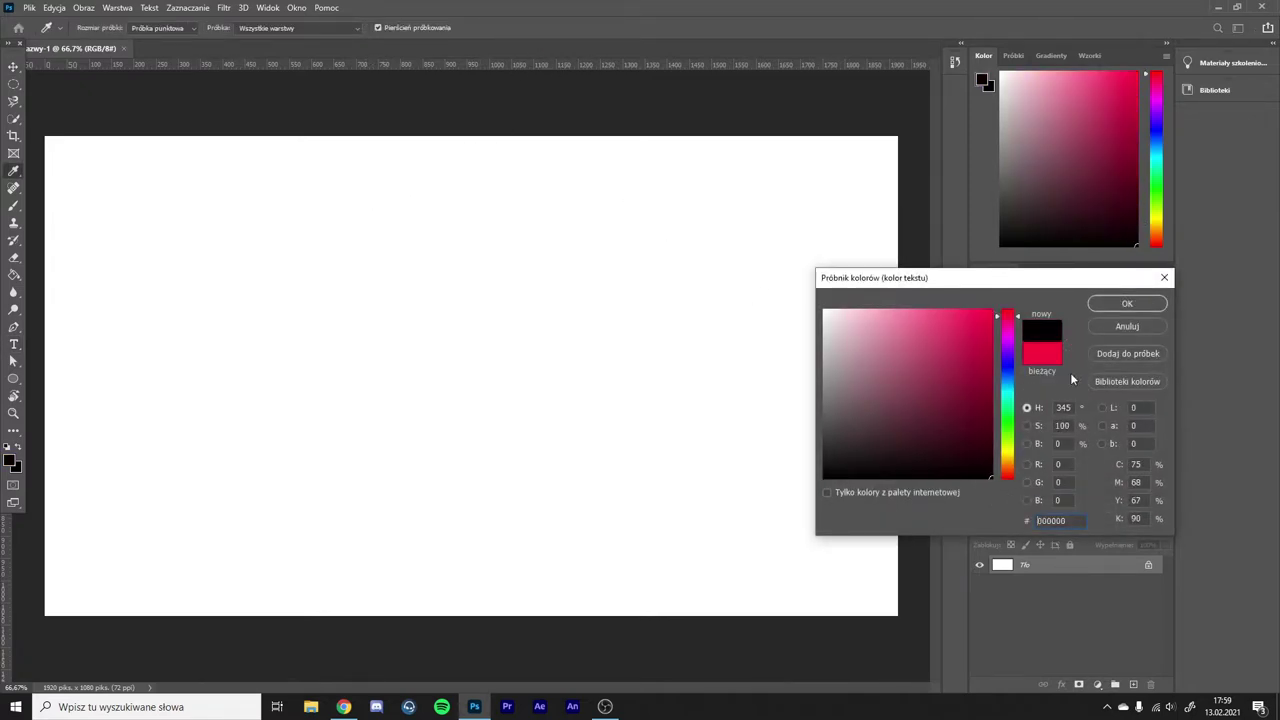
{"action": "left_click", "coordinate": [1127, 305]}
Type SIEMA on the canvas, set it in the Heaters font and commit
{"action": "left_click", "coordinate": [286, 308]}
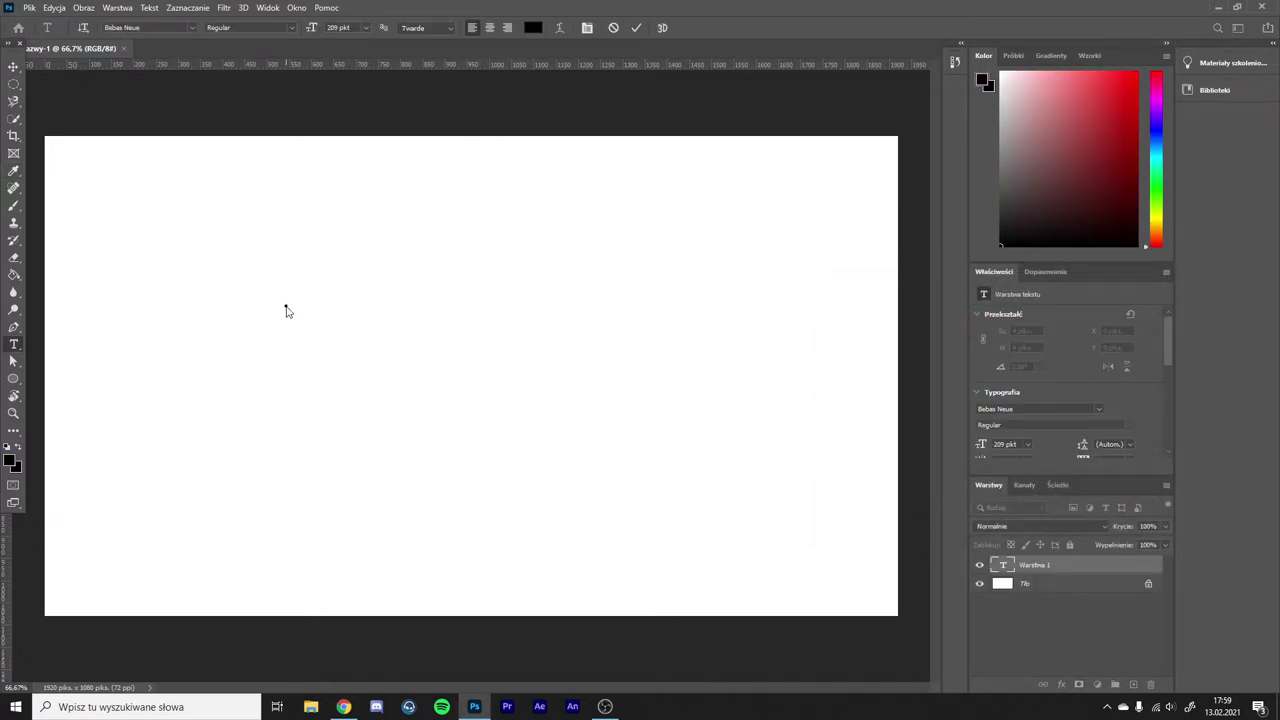
{"action": "type", "text": "SI MA"}
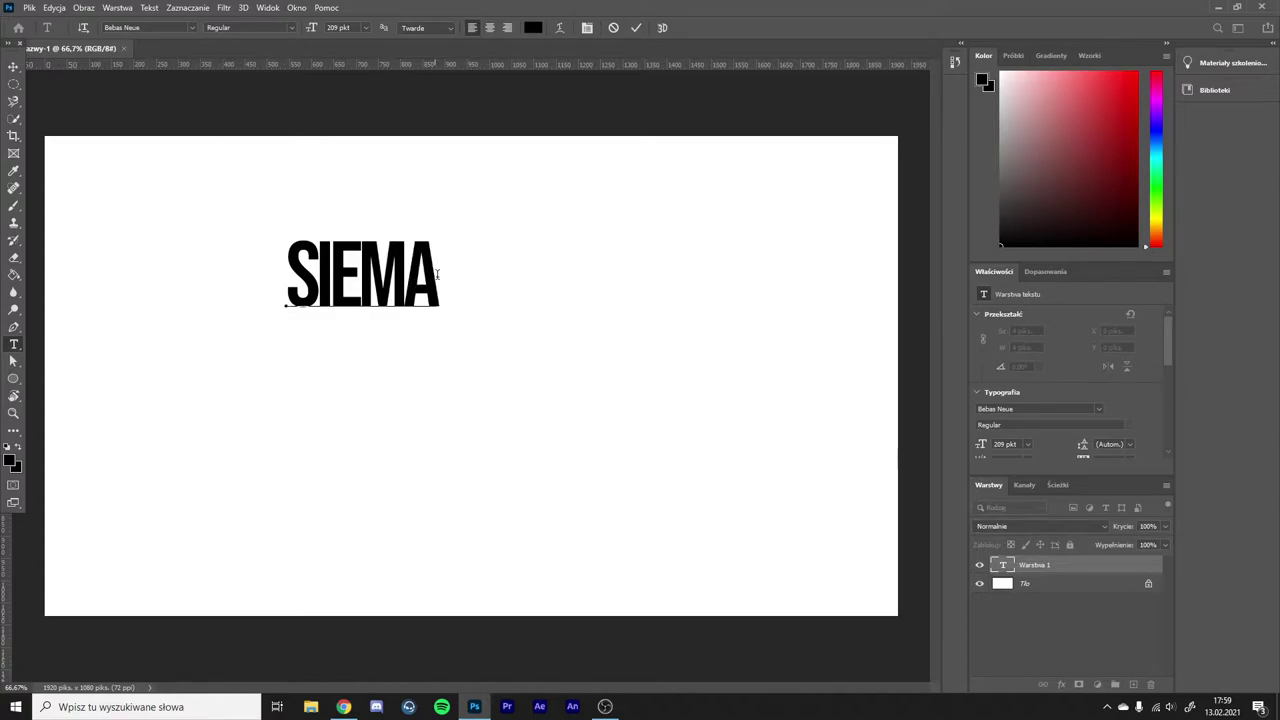
{"action": "key", "text": "ctrl+a"}
{"action": "left_click", "coordinate": [194, 28]}
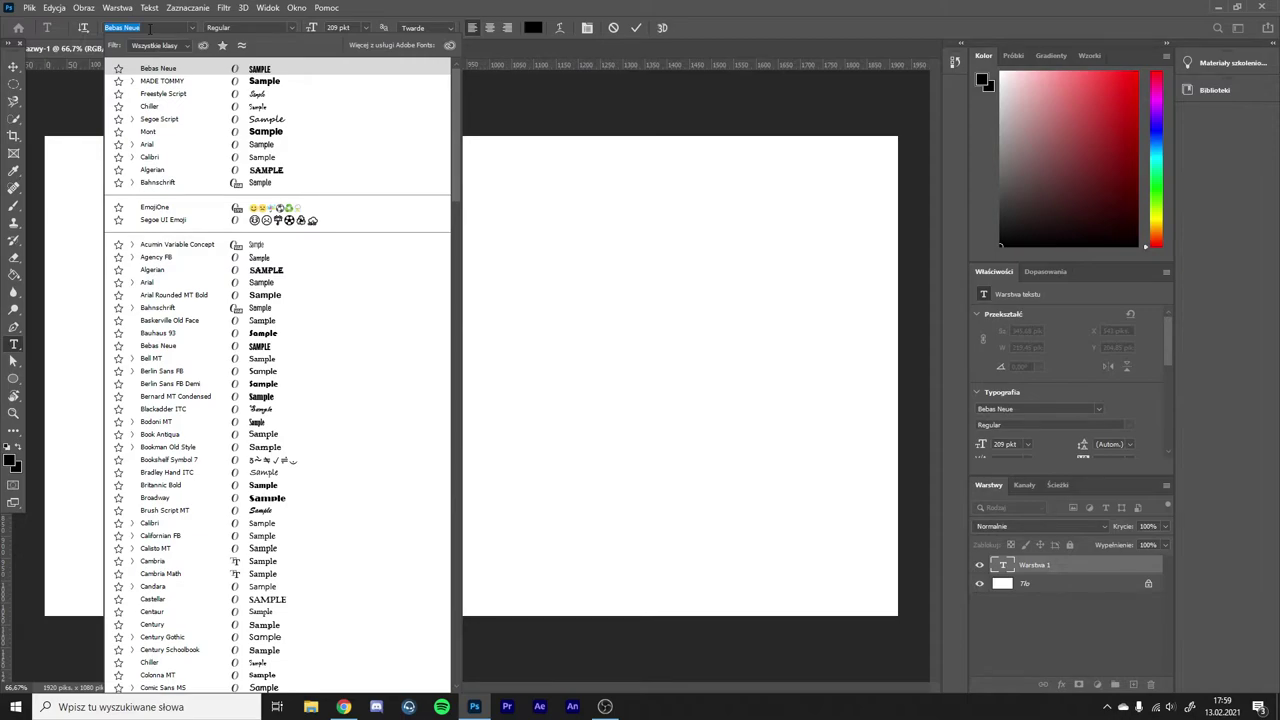
{"action": "type", "text": "hea"}
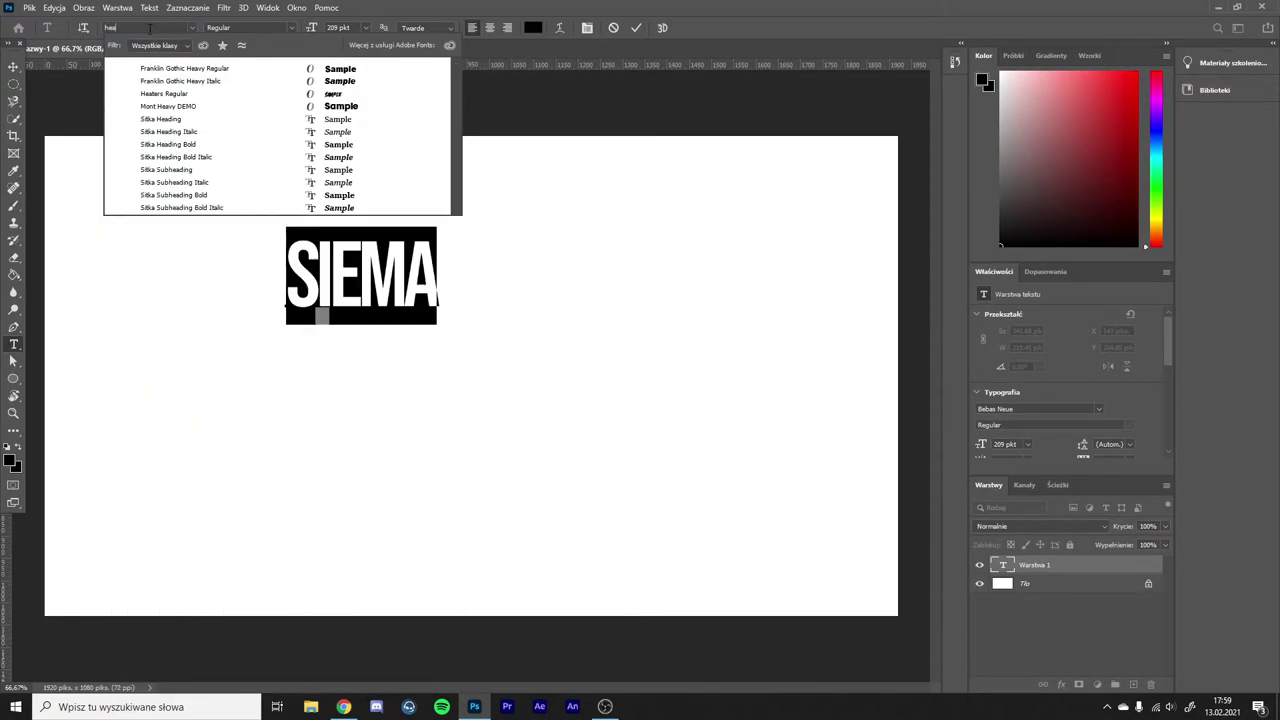
{"action": "type", "text": "ters"}
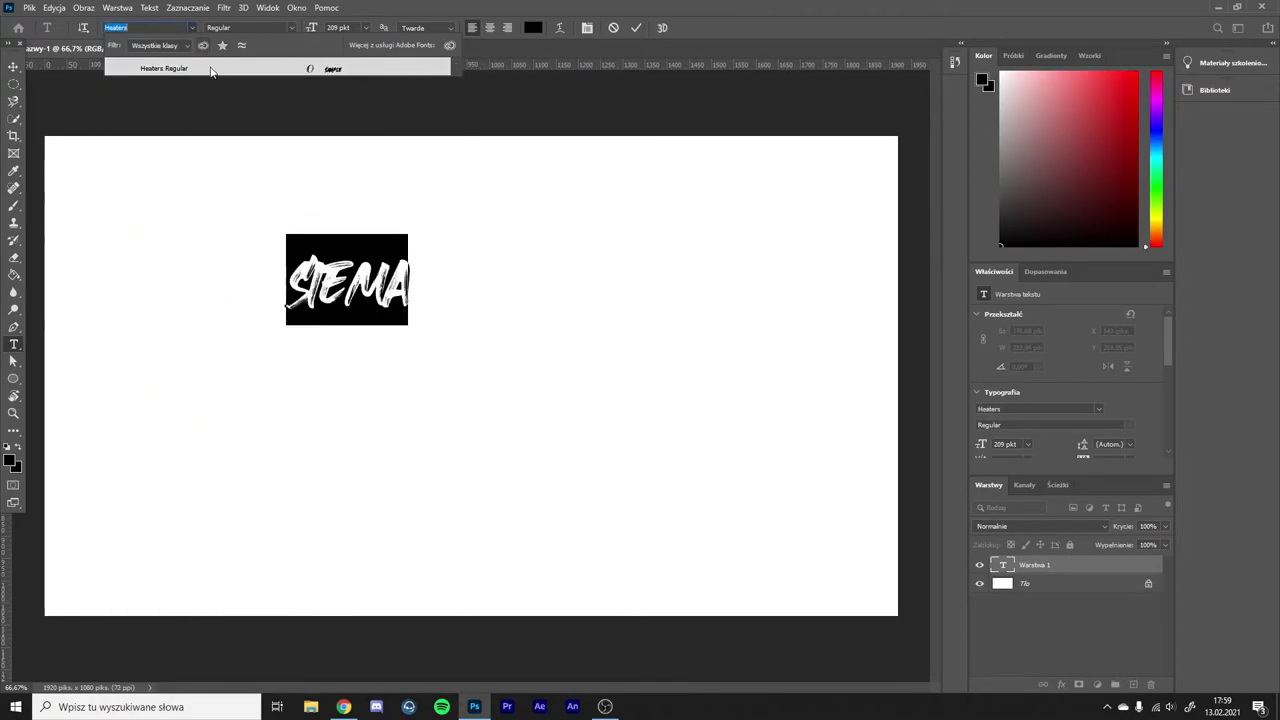
{"action": "left_click", "coordinate": [214, 68]}
{"action": "key", "text": "ctrl+Return"}
Scale SIEMA up to about 909 pt with Free Transform and move it toward the canvas centre
{"action": "key", "text": "v"}
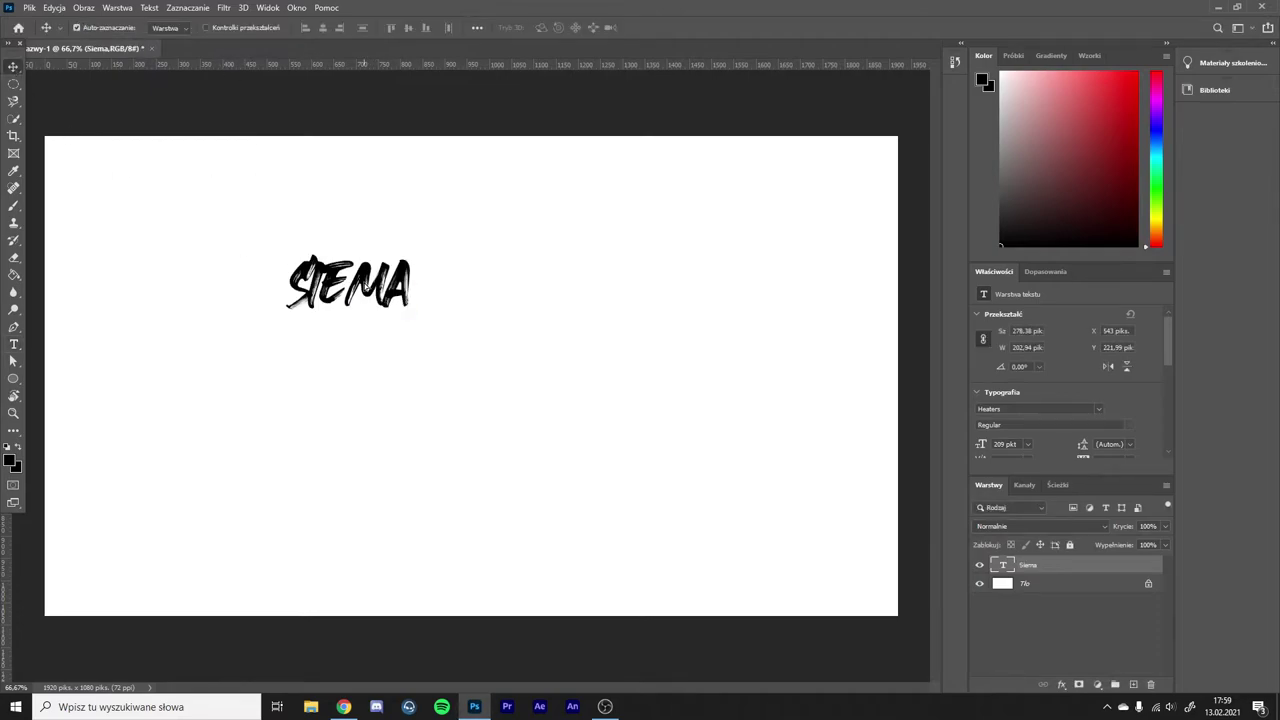
{"action": "left_click_drag", "start_coordinate": [366, 284], "coordinate": [370, 299]}
{"action": "key", "text": "ctrl+t"}
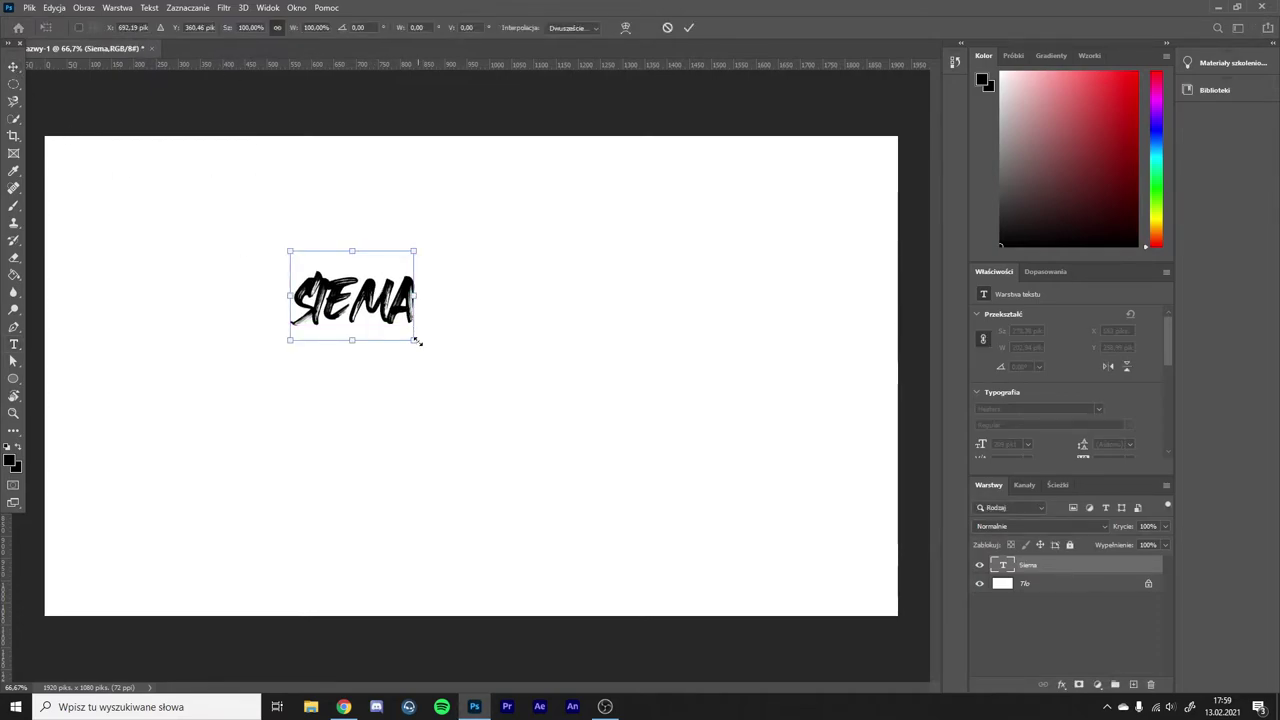
{"action": "left_click_drag", "start_coordinate": [425, 330], "coordinate": [625, 500]}
{"action": "left_click_drag", "start_coordinate": [504, 325], "coordinate": [530, 392]}
{"action": "key", "text": "Return"}
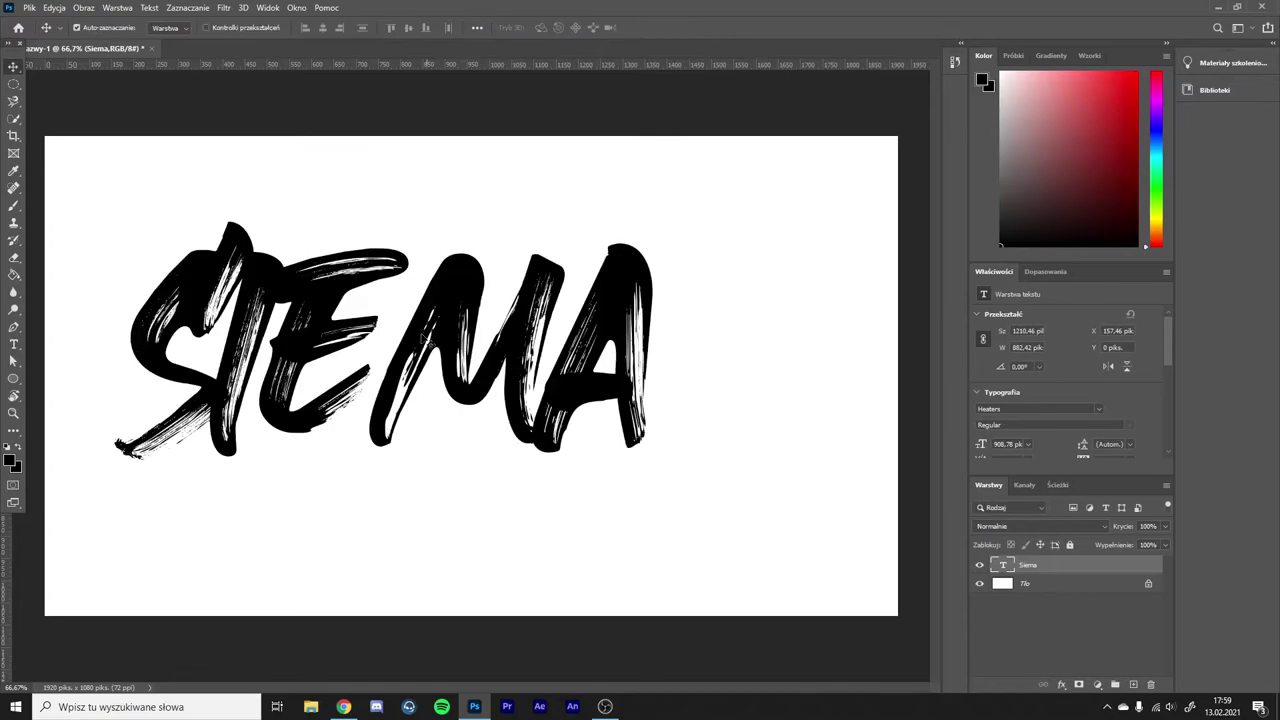
{"action": "mouse_move", "coordinate": [391, 324]}
{"action": "left_mouse_down"}
{"action": "mouse_move", "coordinate": [465, 368]}
{"action": "mouse_move", "coordinate": [468, 357]}
{"action": "left_mouse_up"}
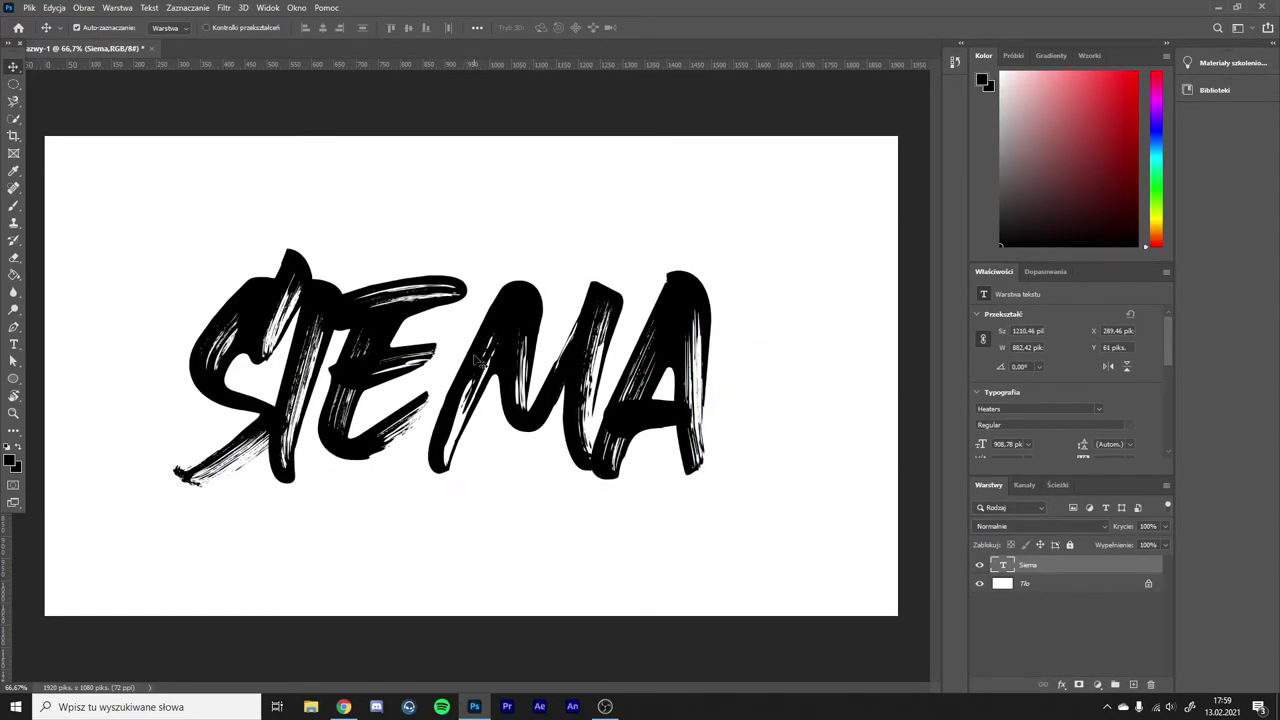
{"action": "left_click_drag", "start_coordinate": [474, 359], "coordinate": [482, 363]}
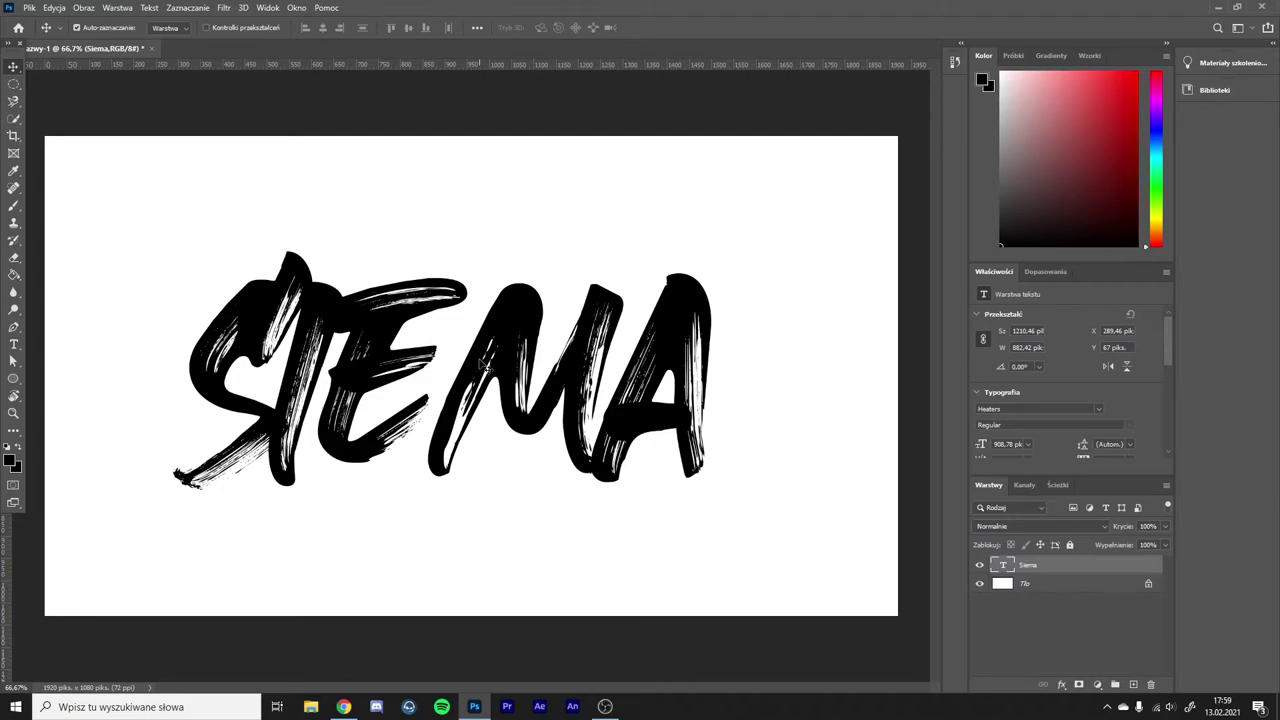
Bring Chrome forward and cycle through the Bell Gothic, Frutiger, Klavika and NexaBold tabs
{"action": "left_click", "coordinate": [343, 706]}
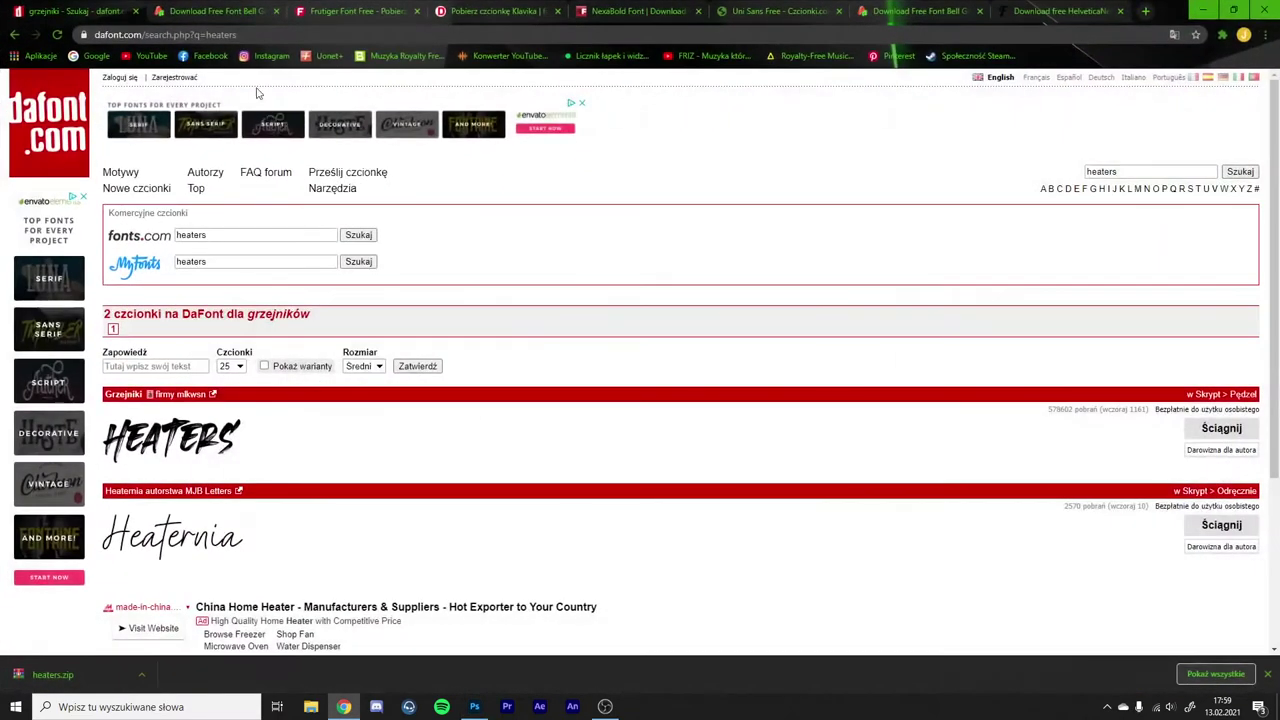
{"action": "left_click", "coordinate": [222, 12]}
{"action": "left_click", "coordinate": [360, 11]}
{"action": "left_click", "coordinate": [480, 11]}
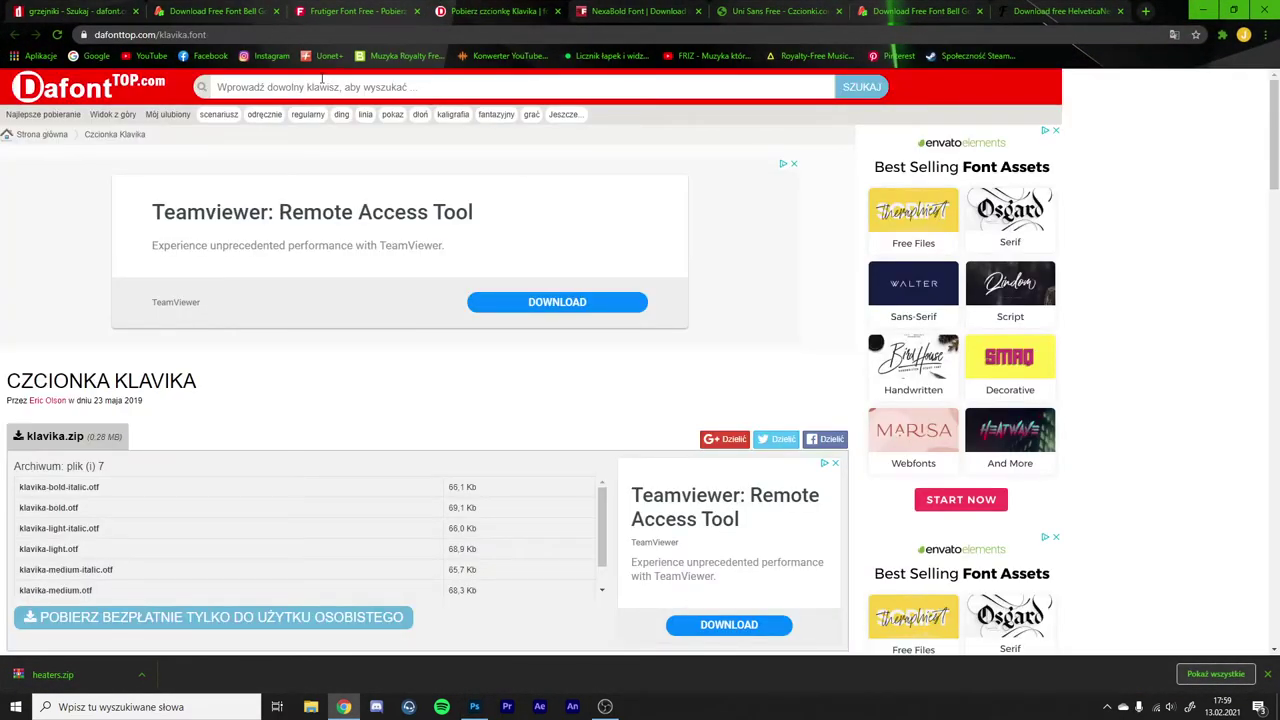
{"action": "left_click", "coordinate": [630, 11]}
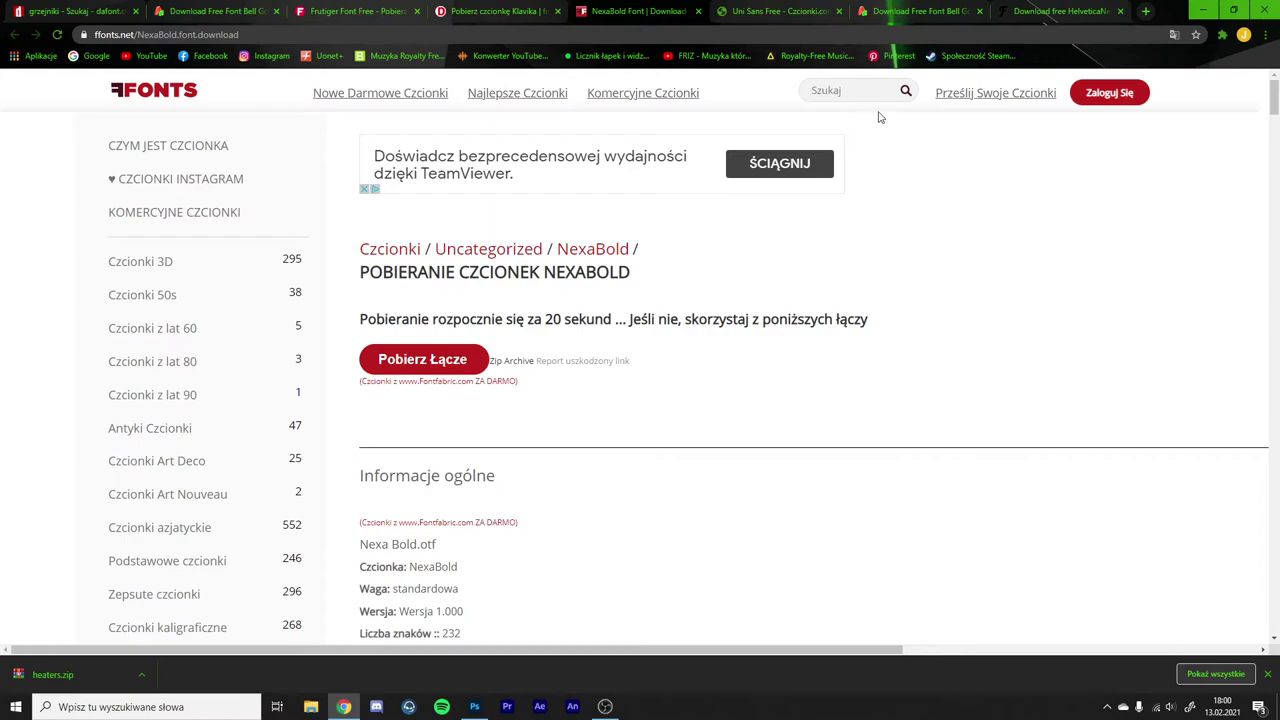
Run a test search on ffonts.net, then finish on the czcionki.com Uni Sans tab
{"action": "left_click", "coordinate": [837, 91]}
{"action": "type", "text": "v dfg"}
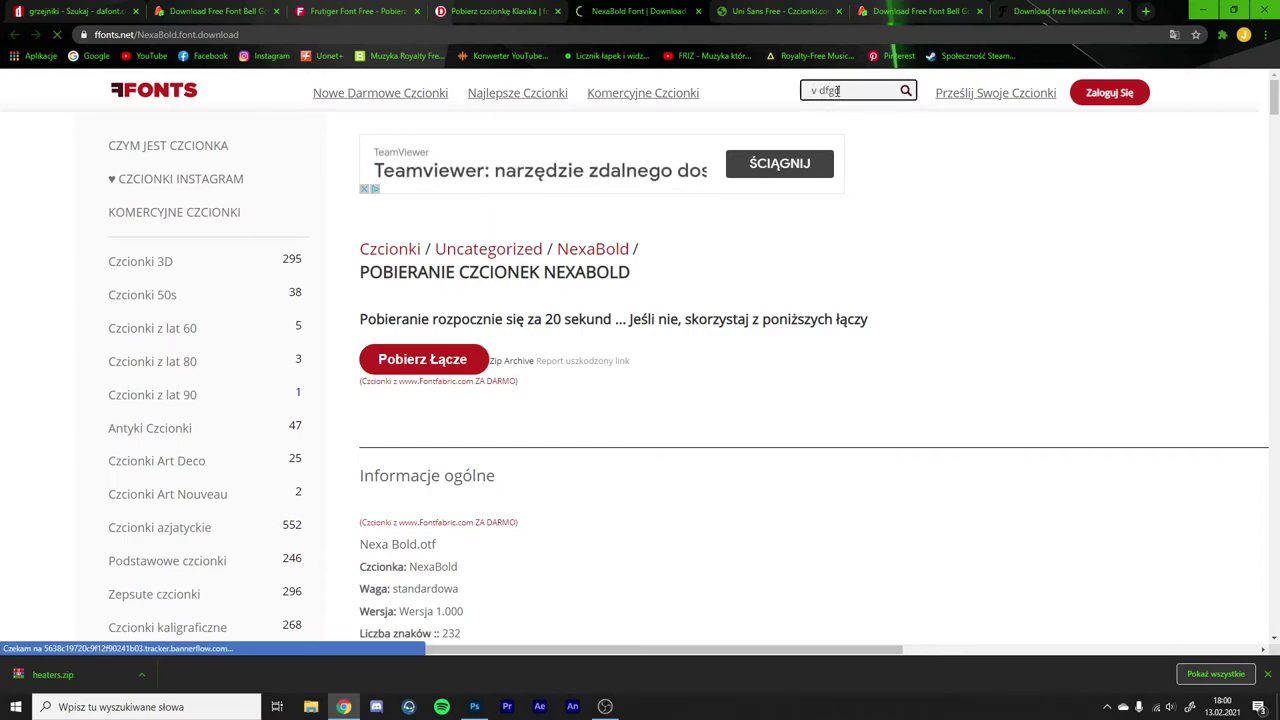
{"action": "type", "text": "d"}
{"action": "key", "text": "Return"}
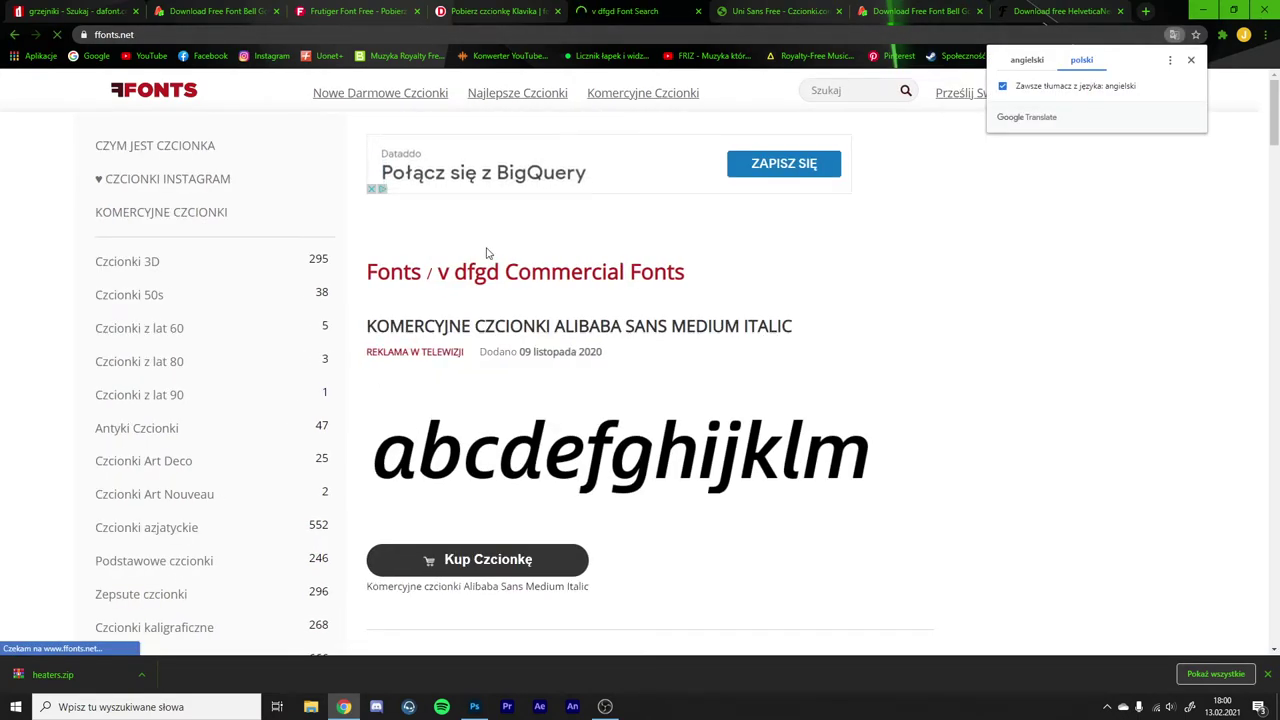
{"action": "left_click", "coordinate": [258, 9]}
{"action": "left_click", "coordinate": [709, 10]}
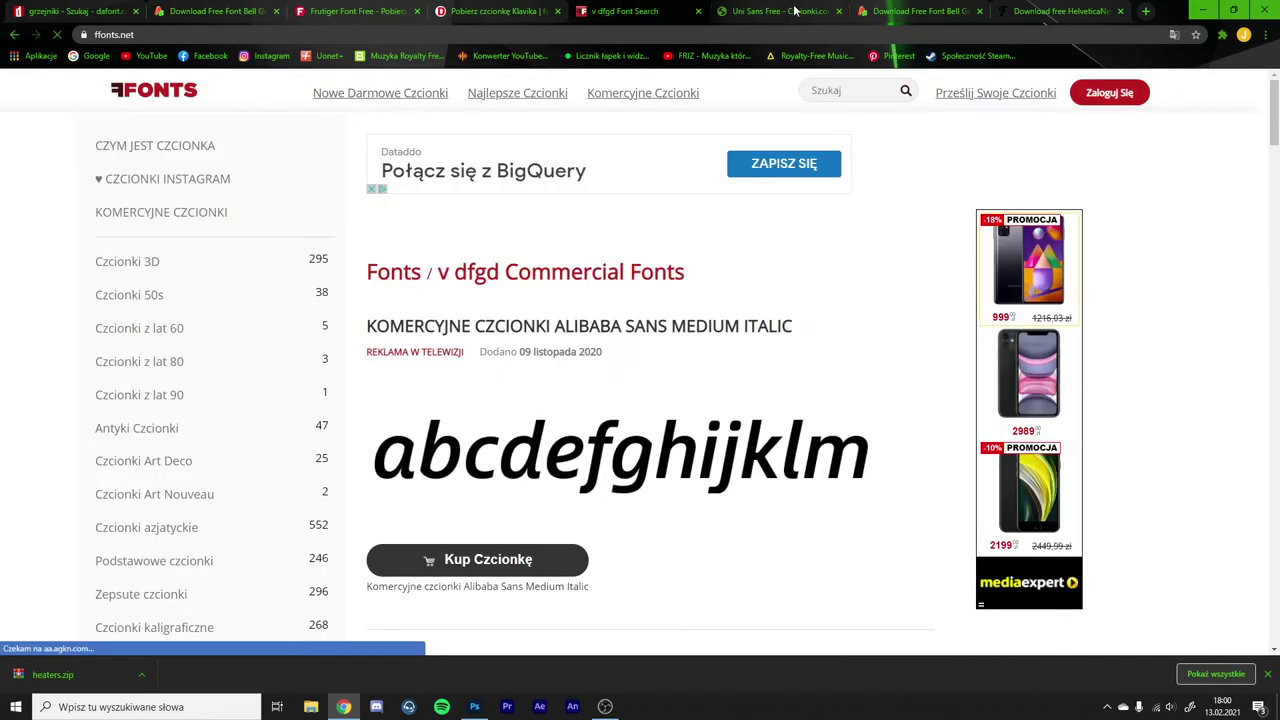
{"action": "left_click", "coordinate": [795, 10]}
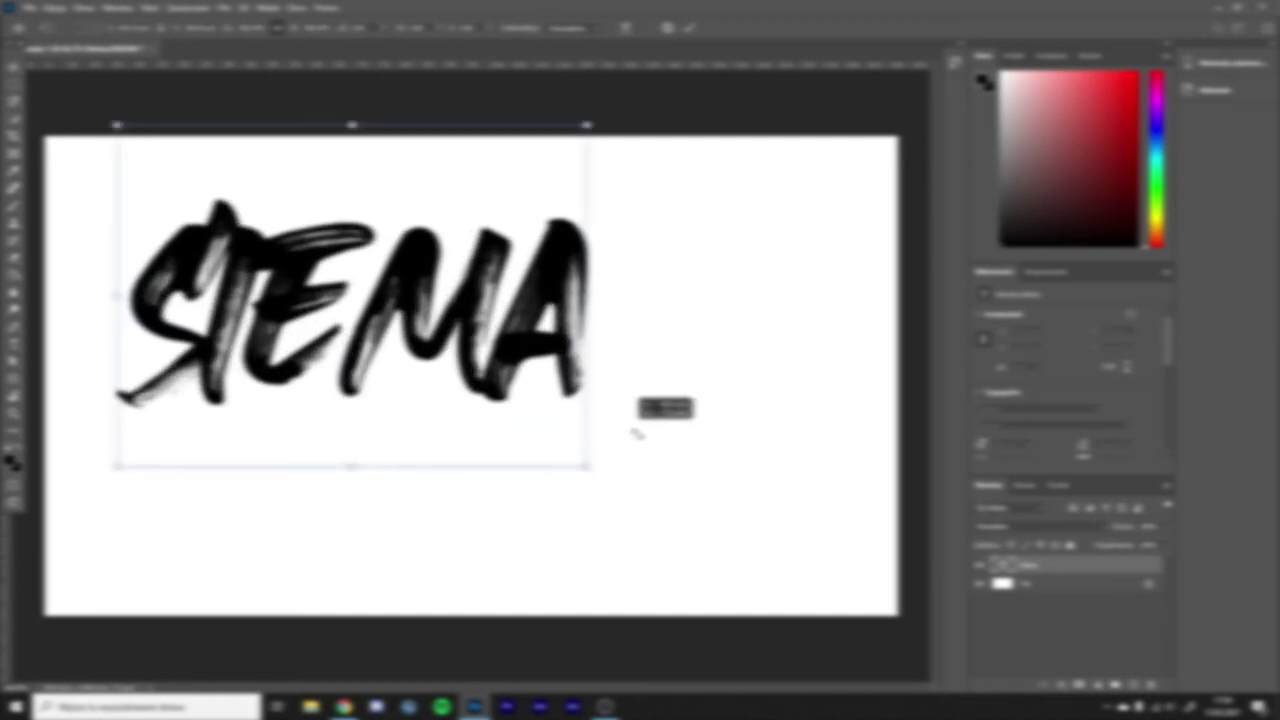
Drag a corner transform handle outward so SIEMA spans most of the 1920x1080 canvas
{"action": "left_click_drag", "start_coordinate": [420, 342], "coordinate": [655, 523]}
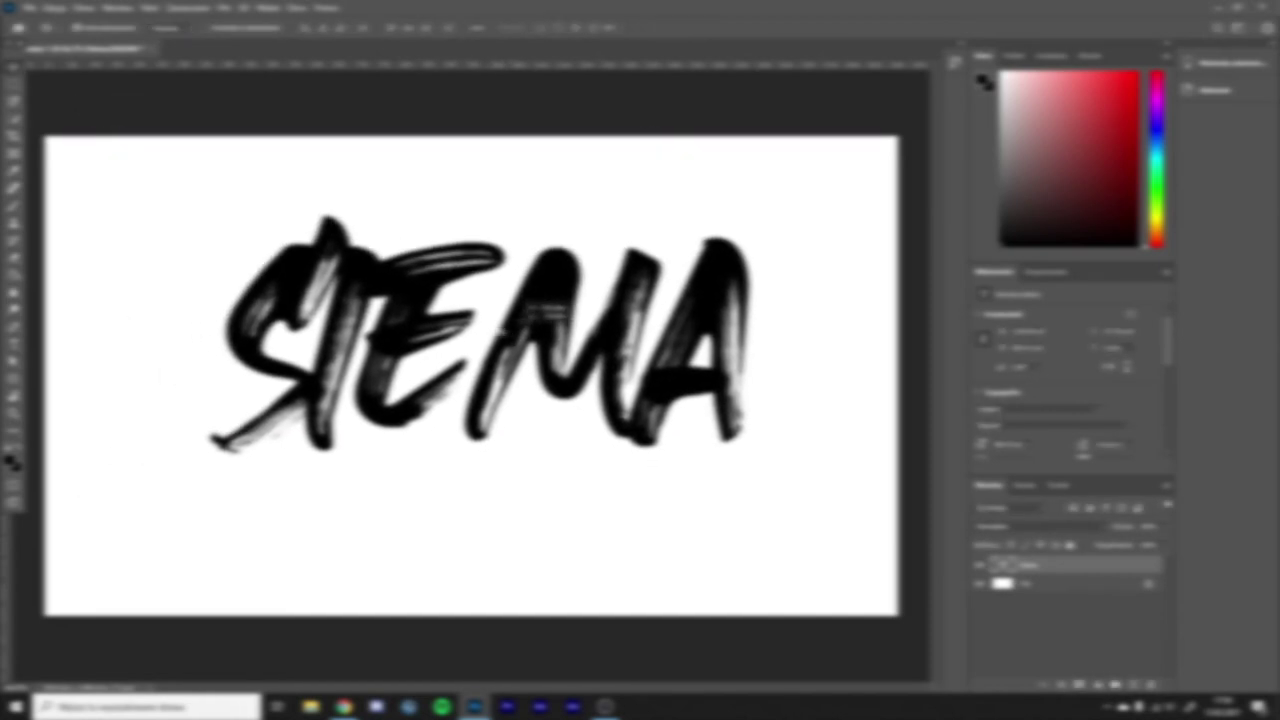